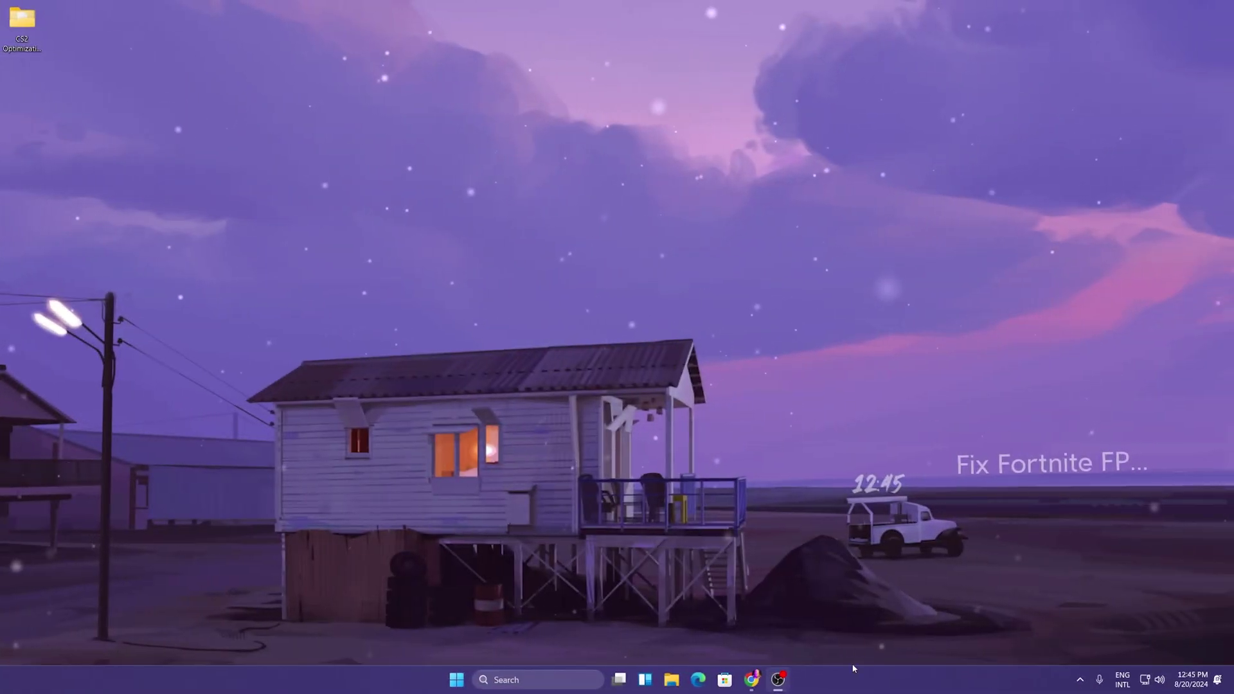
Check the CPU graph in Task Manager's Performance view, then close it and show hidden tray icons.
click(993, 636)
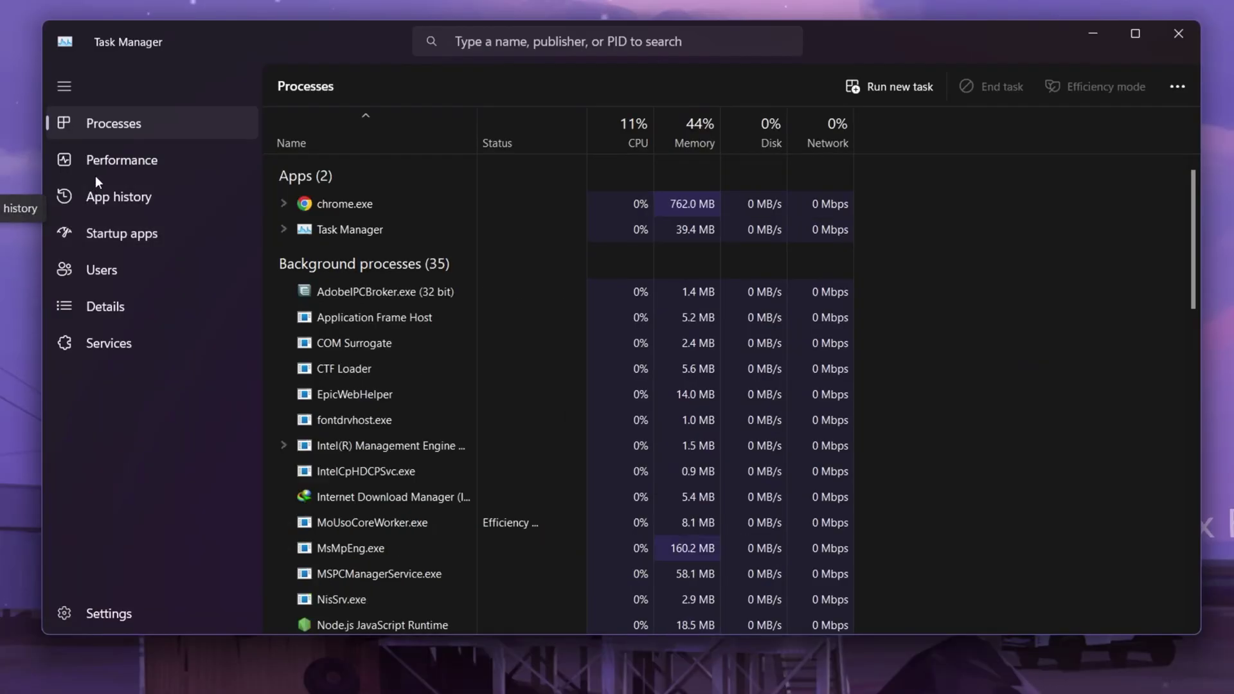
click(108, 168)
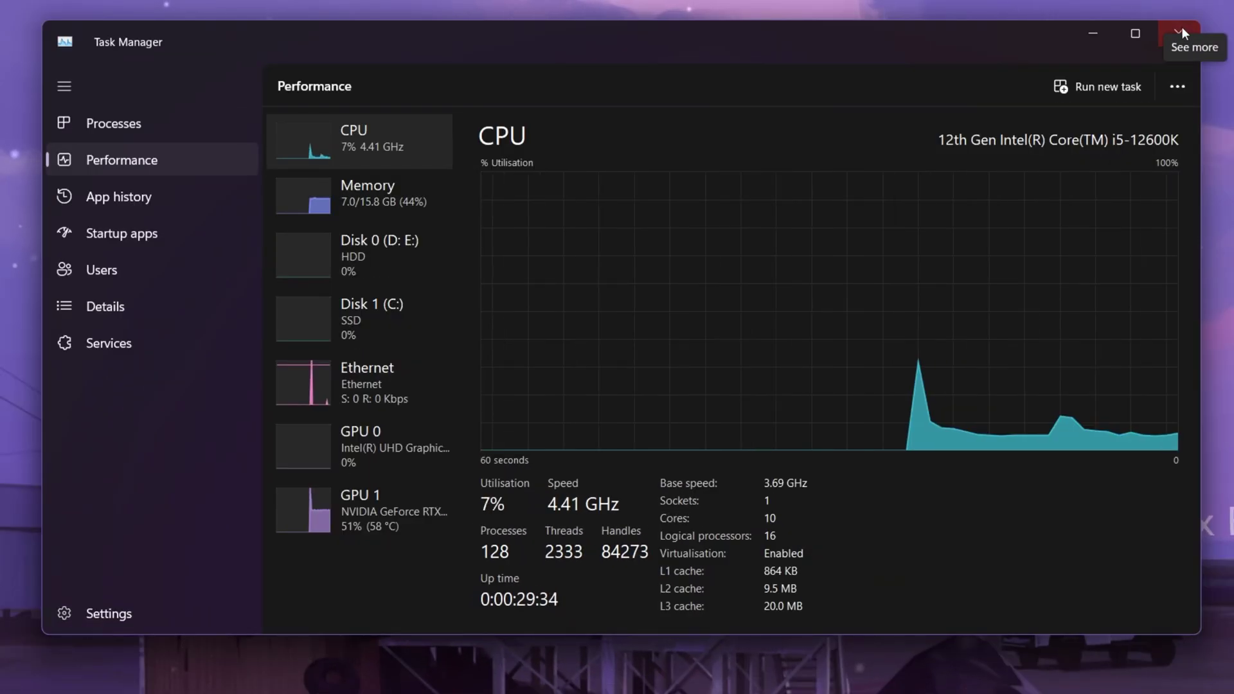
click(1180, 32)
click(739, 645)
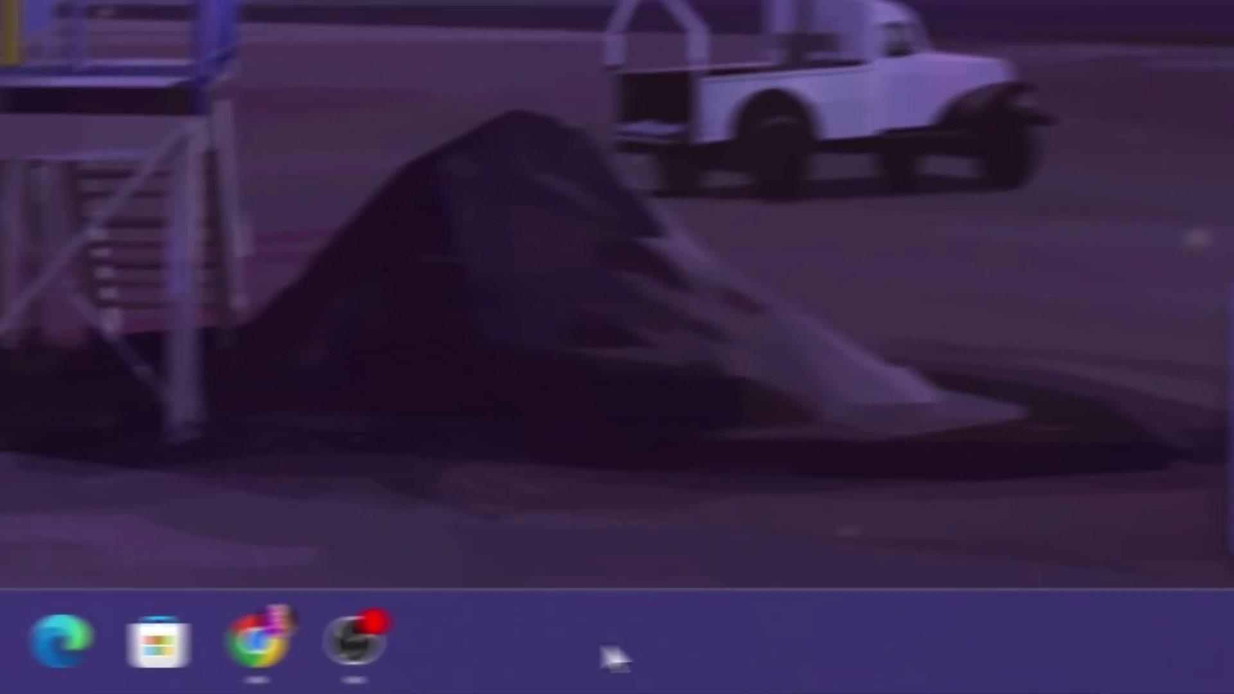
Reopen Task Manager from the taskbar menu on the Startup apps page.
right_click(640, 652)
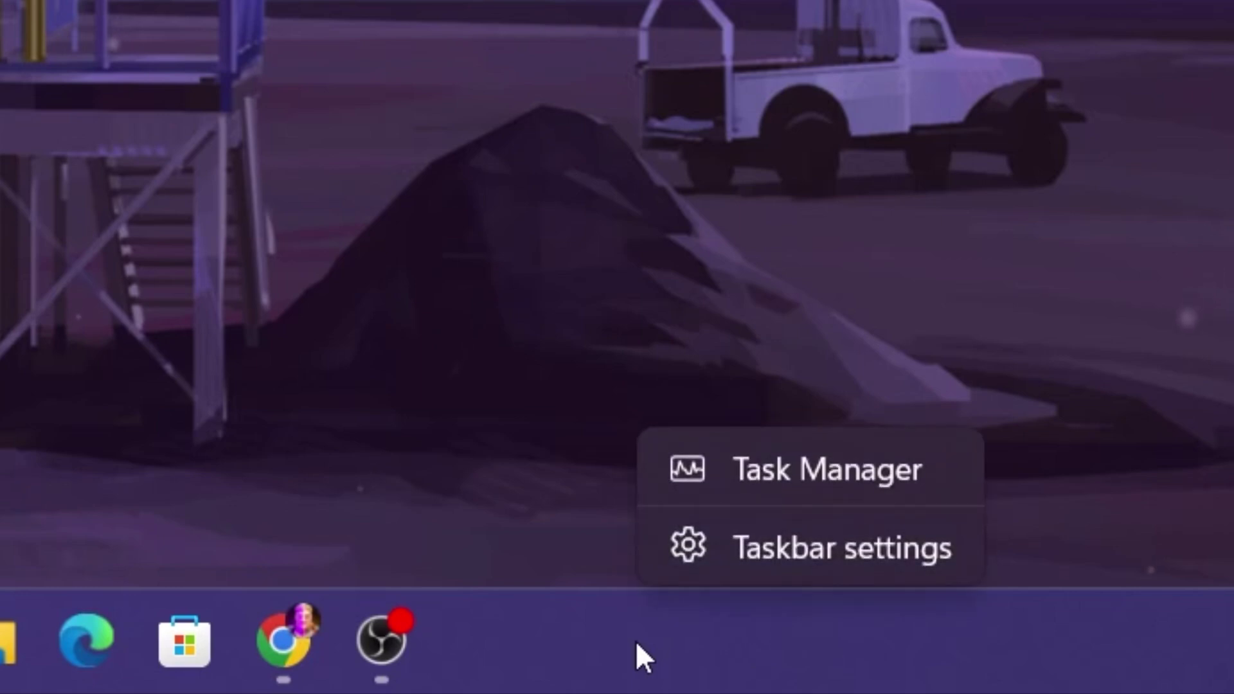
click(814, 458)
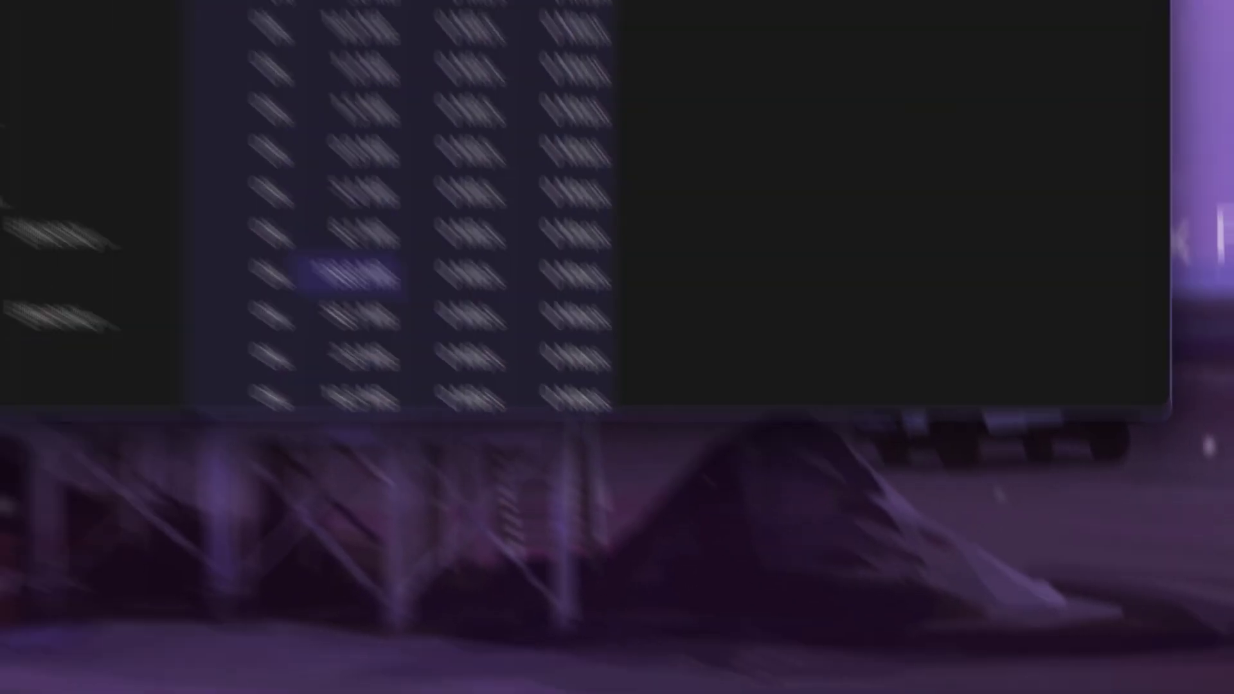
click(117, 238)
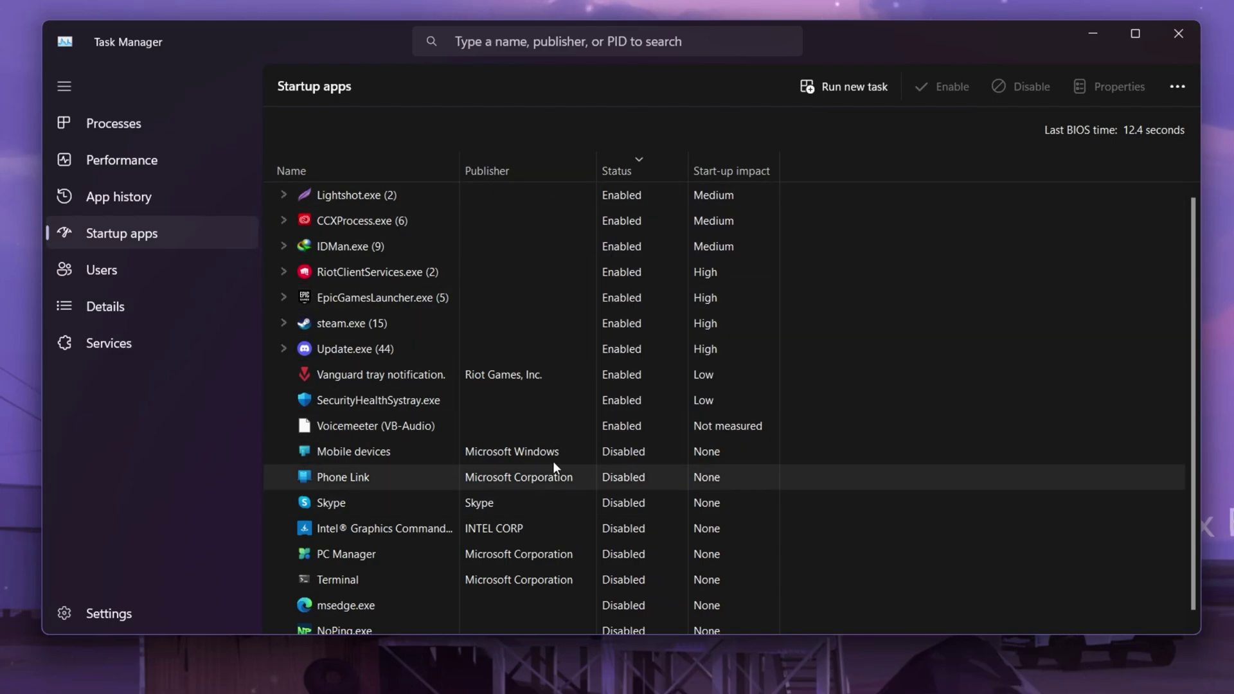
Sort startup apps by Start-up impact, putting RiotClientServices, EpicGamesLauncher, steam and Update first.
mouse_move(709, 177)
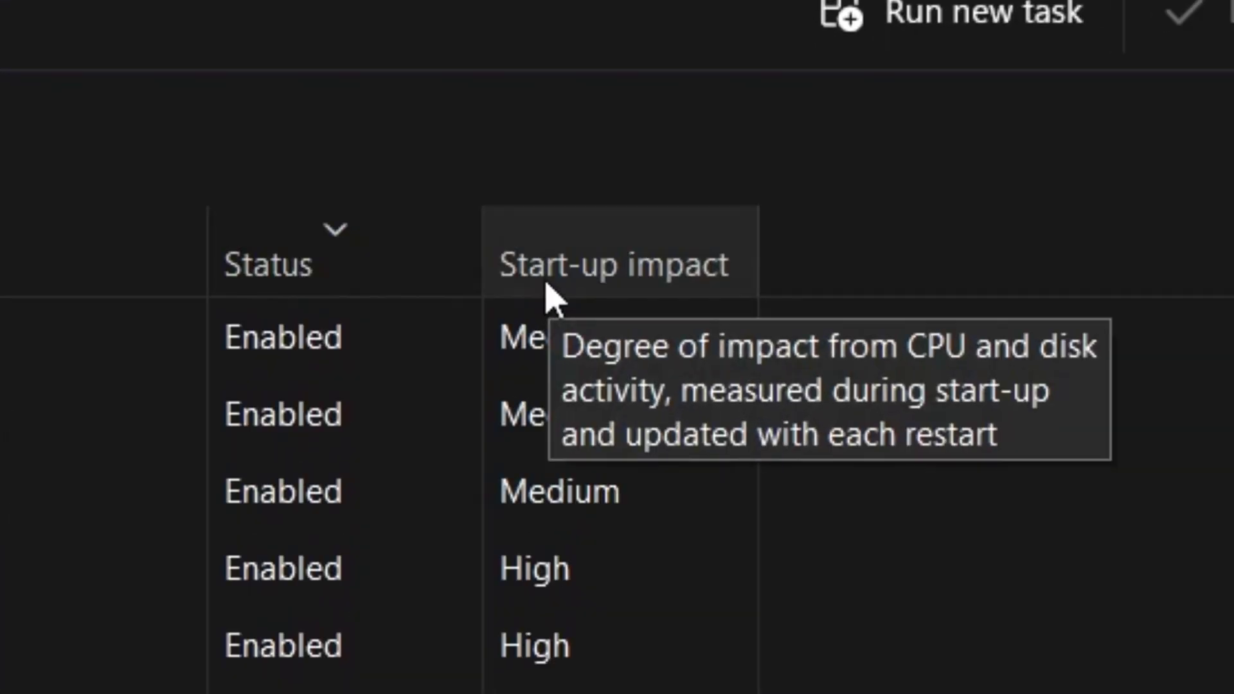
click(680, 265)
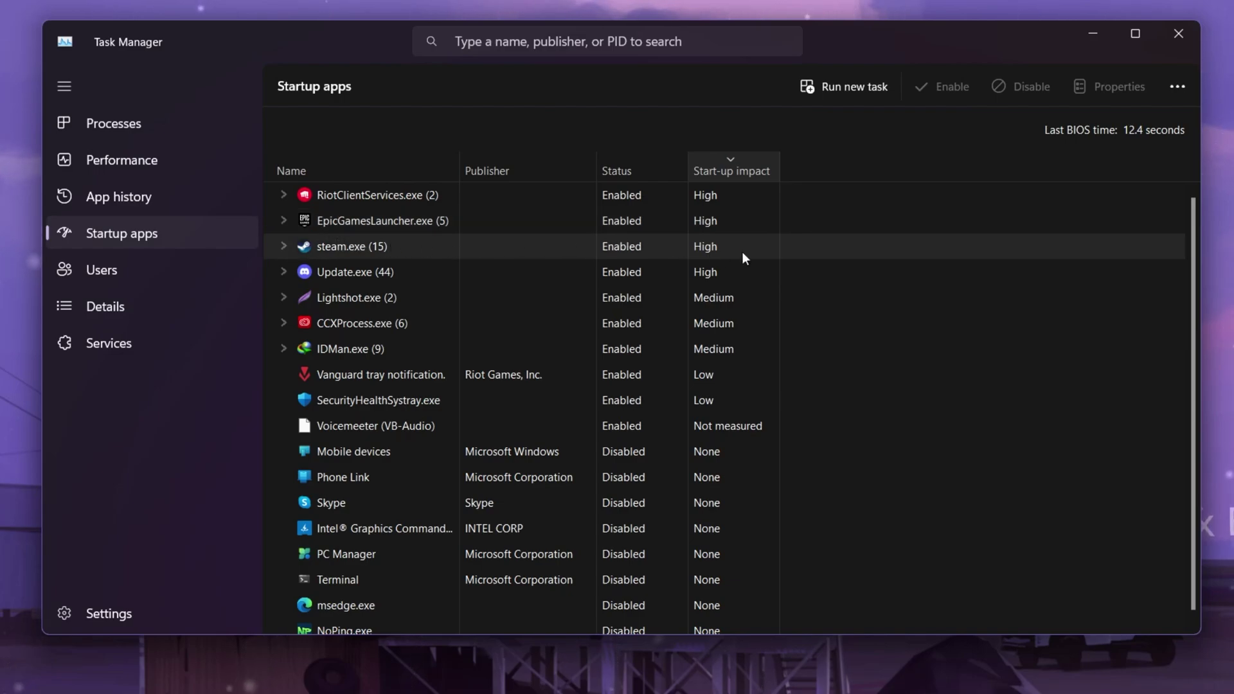
Disable steam.exe and Update.exe from launching at startup.
right_click(330, 245)
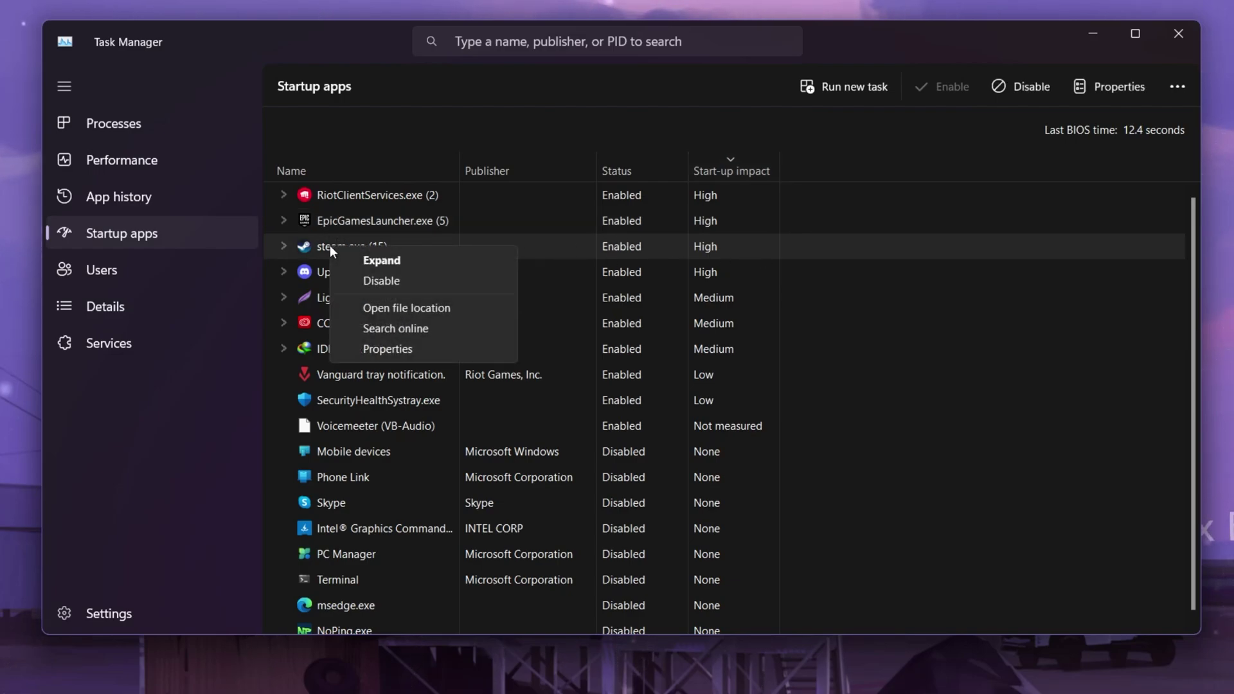
click(390, 277)
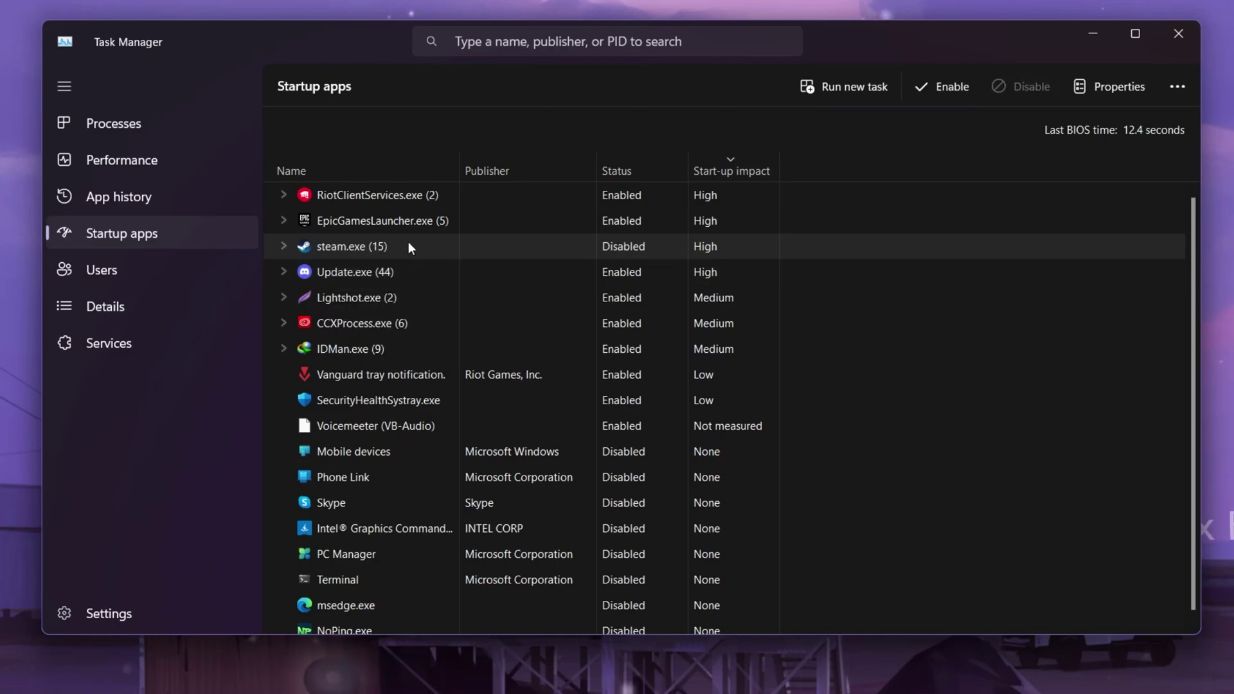
right_click(345, 274)
click(405, 314)
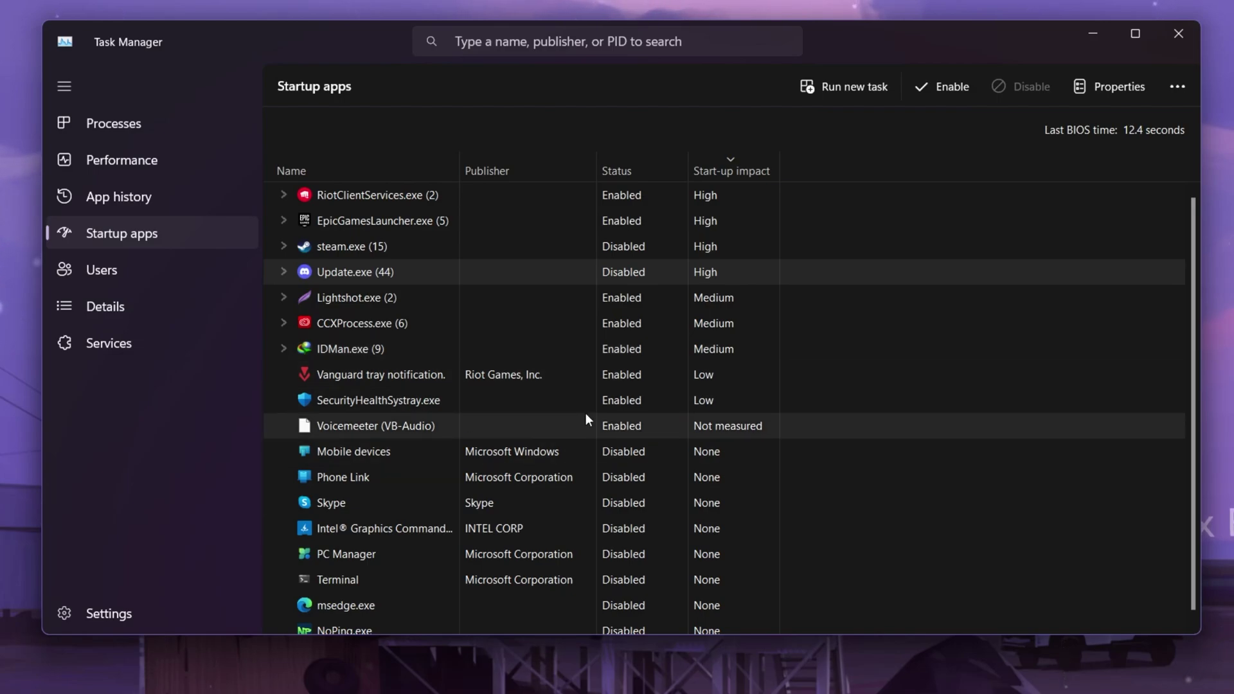
Return to the Performance view and close Task Manager.
scroll(721, 391, down, 1)
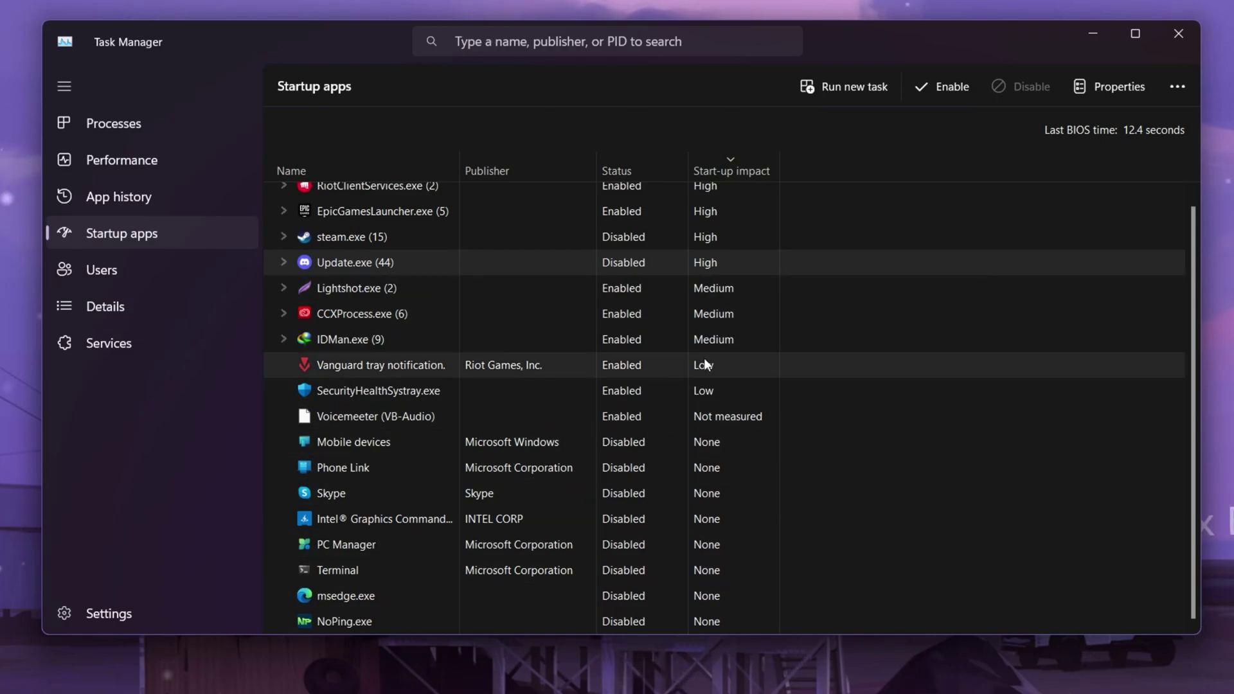
click(126, 164)
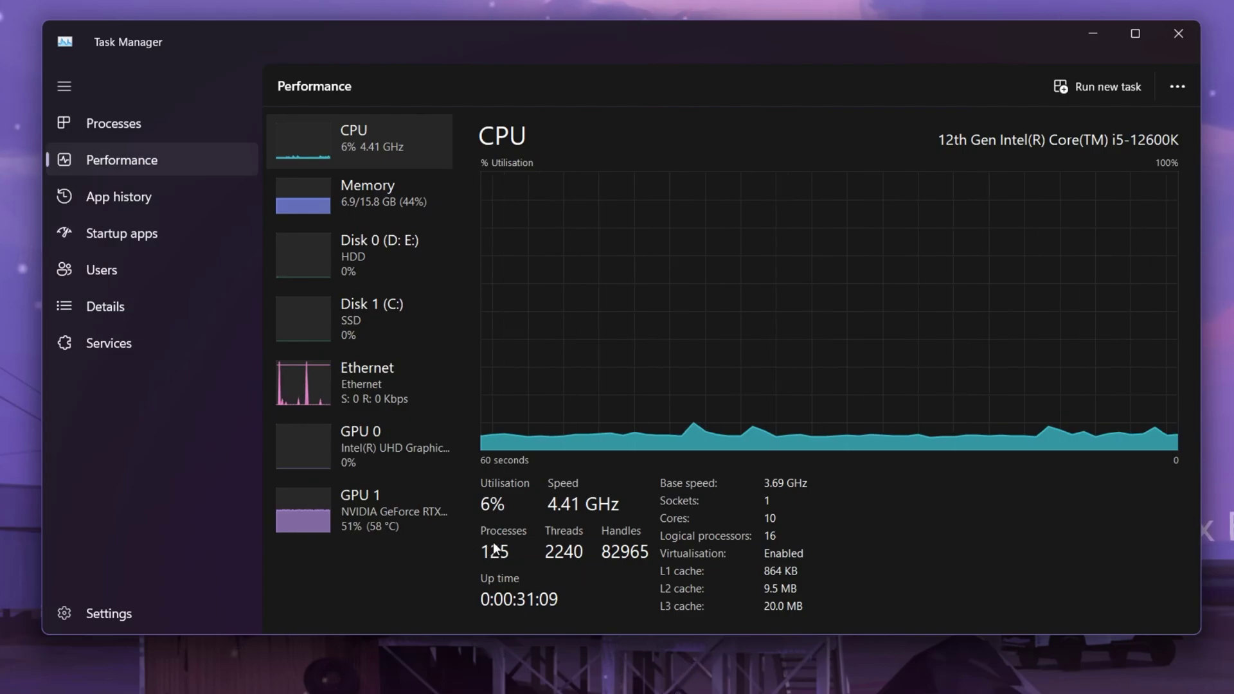
click(1164, 36)
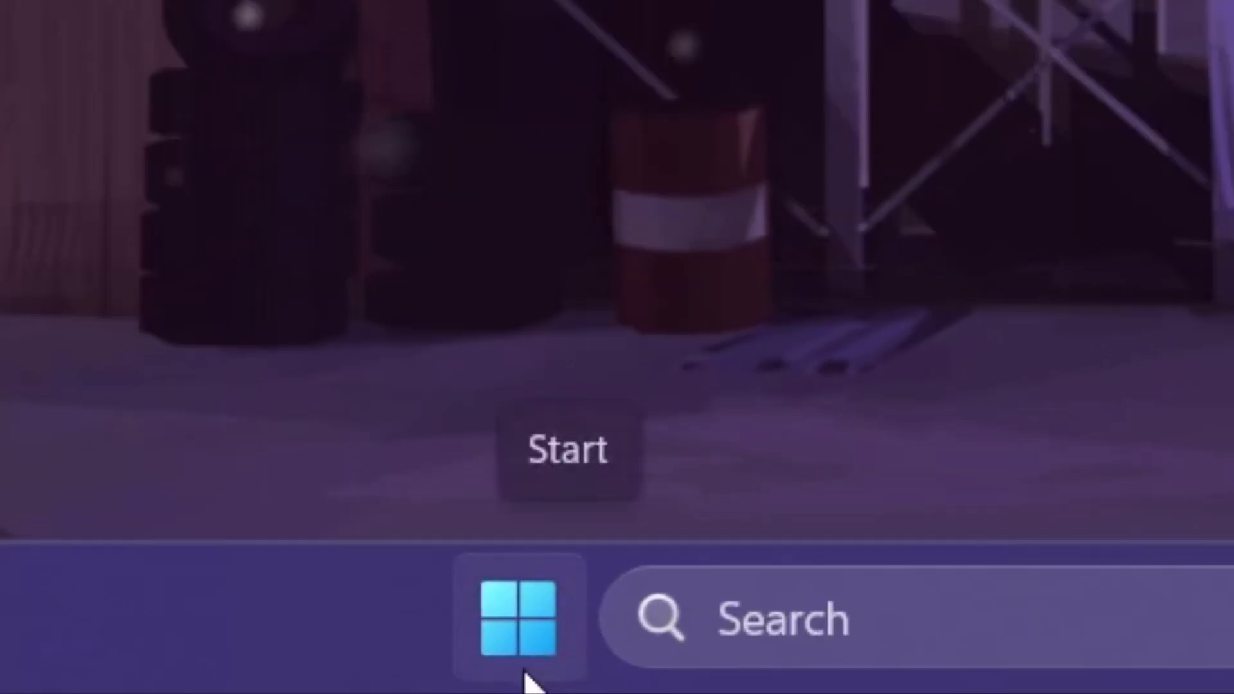
Open Settings at Apps › Installed apps and scroll down the list of 80 apps.
click(525, 675)
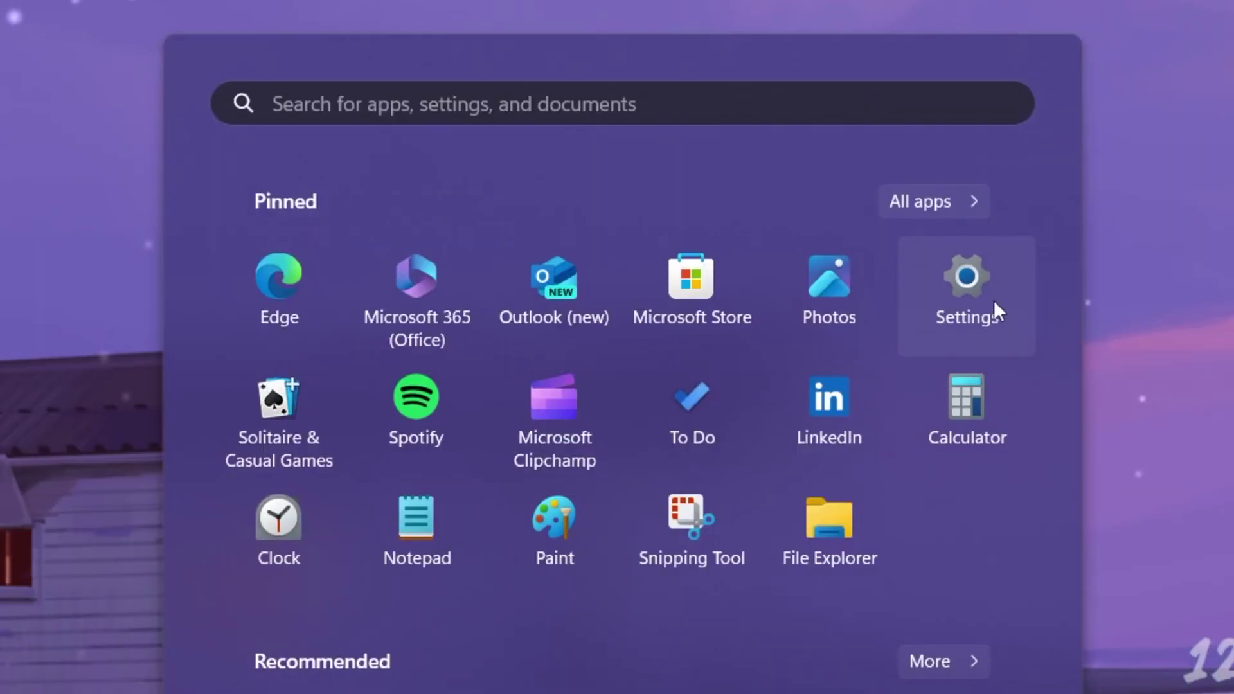
click(994, 302)
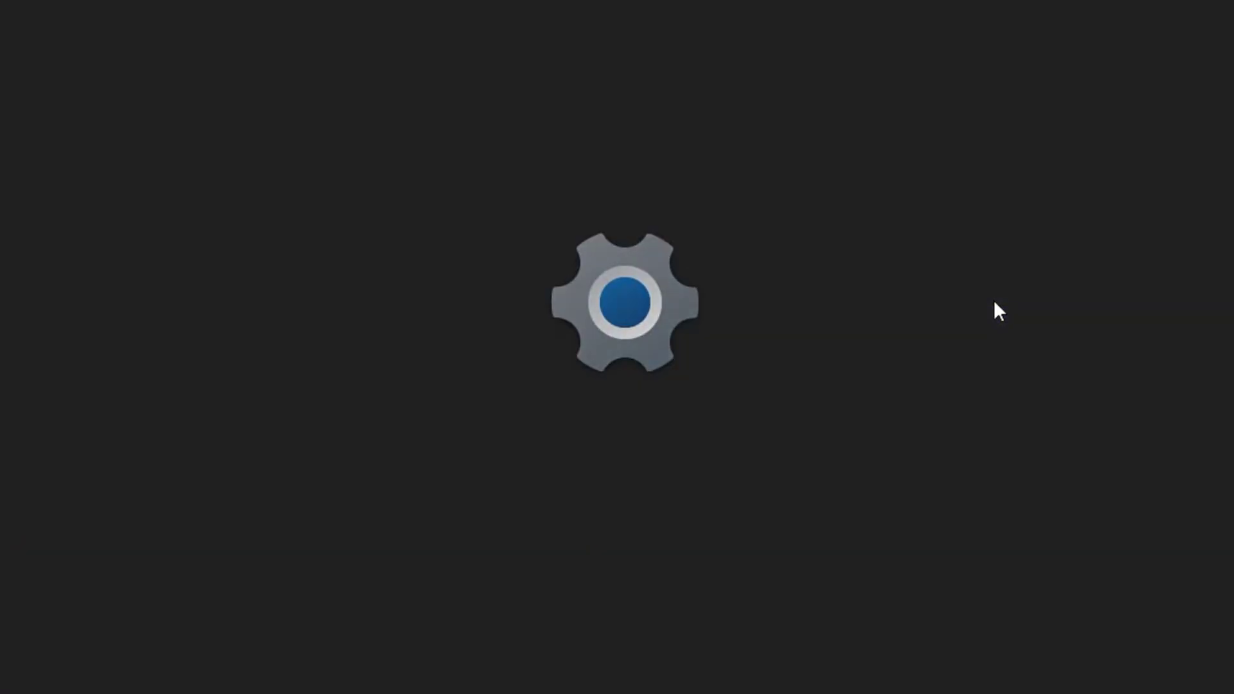
click(58, 251)
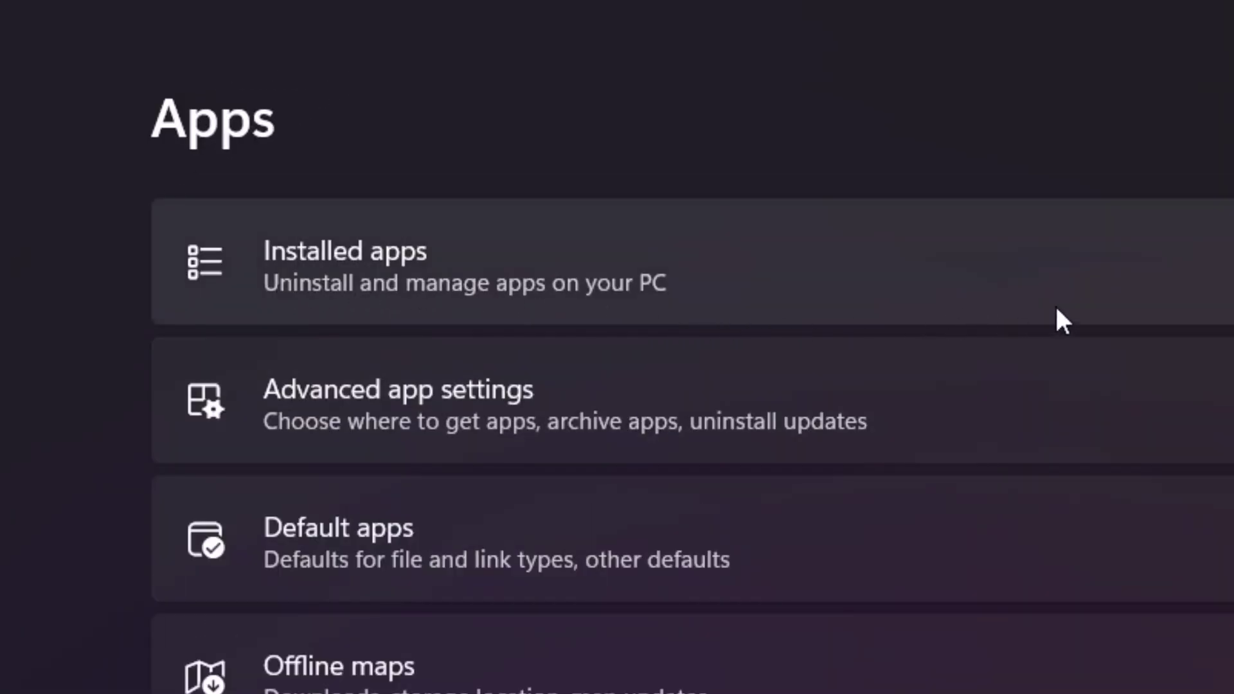
click(192, 309)
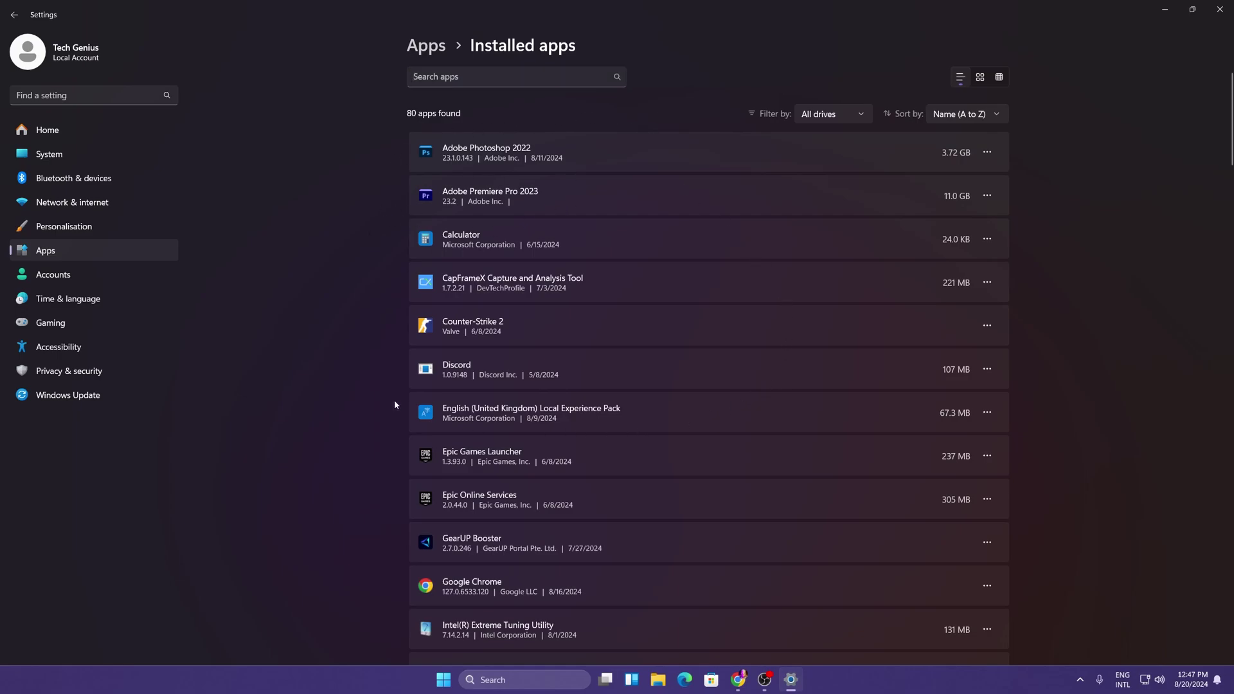
scroll(651, 285, down, 4)
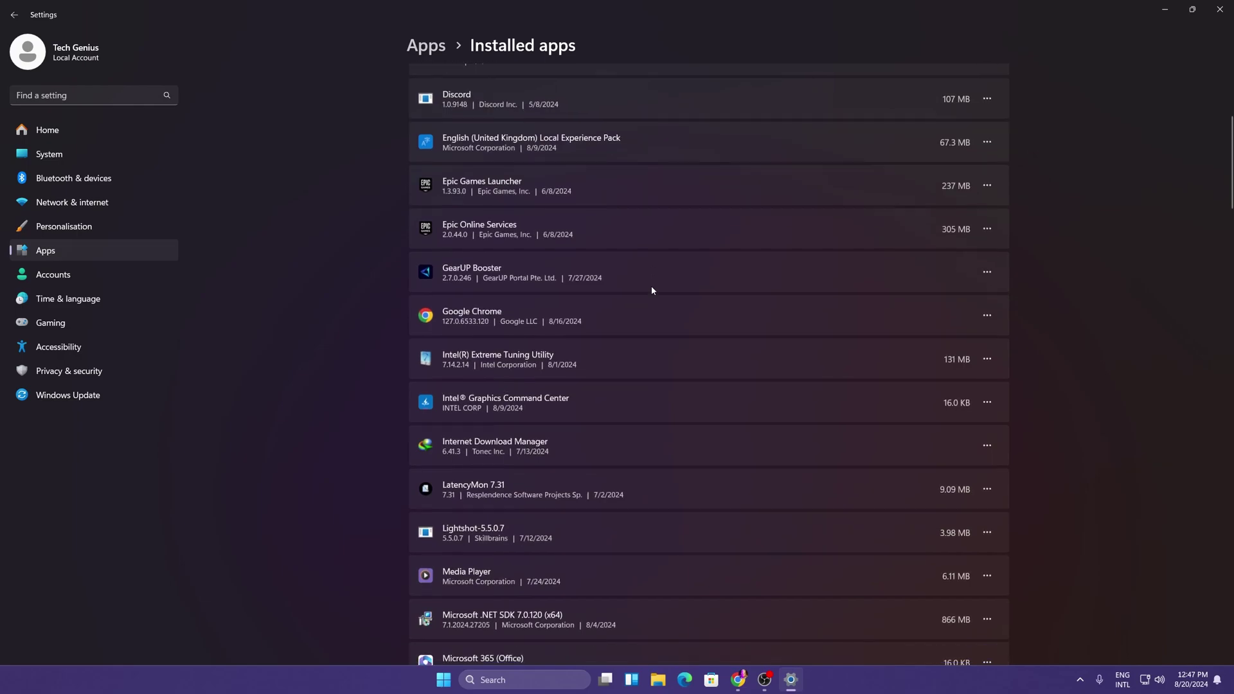
scroll(651, 291, down, 1)
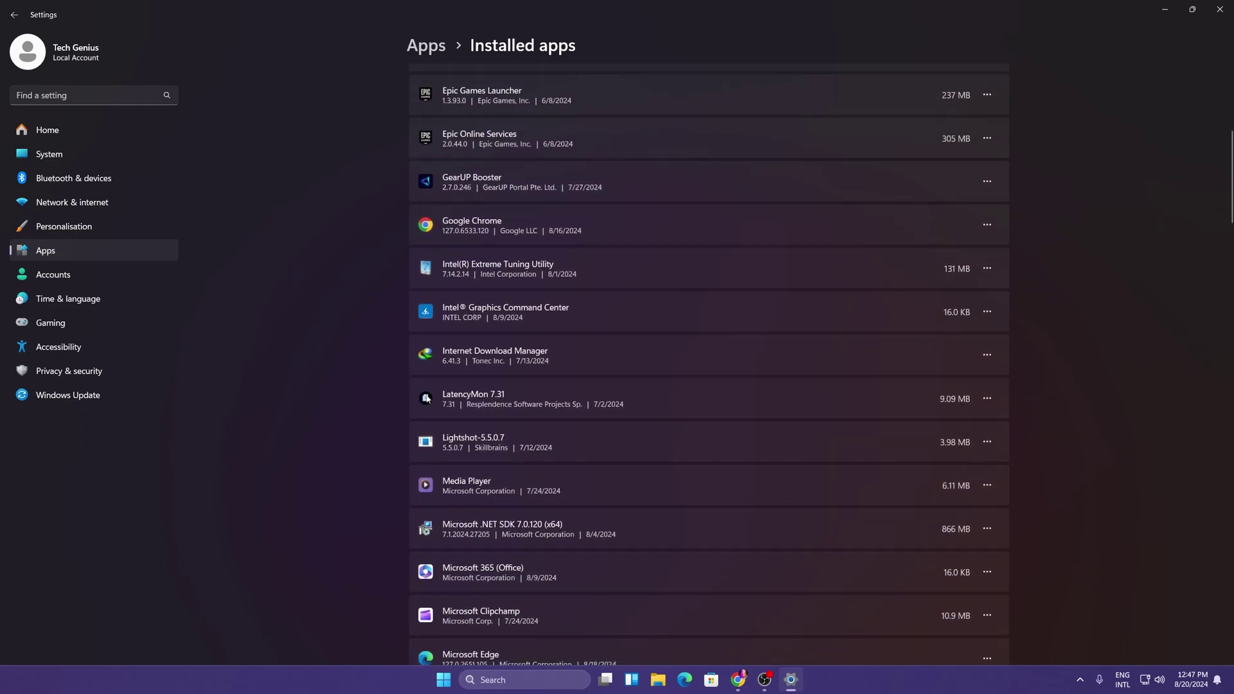
Uninstall LatencyMon, confirming complete removal and dismissing the success message.
click(994, 401)
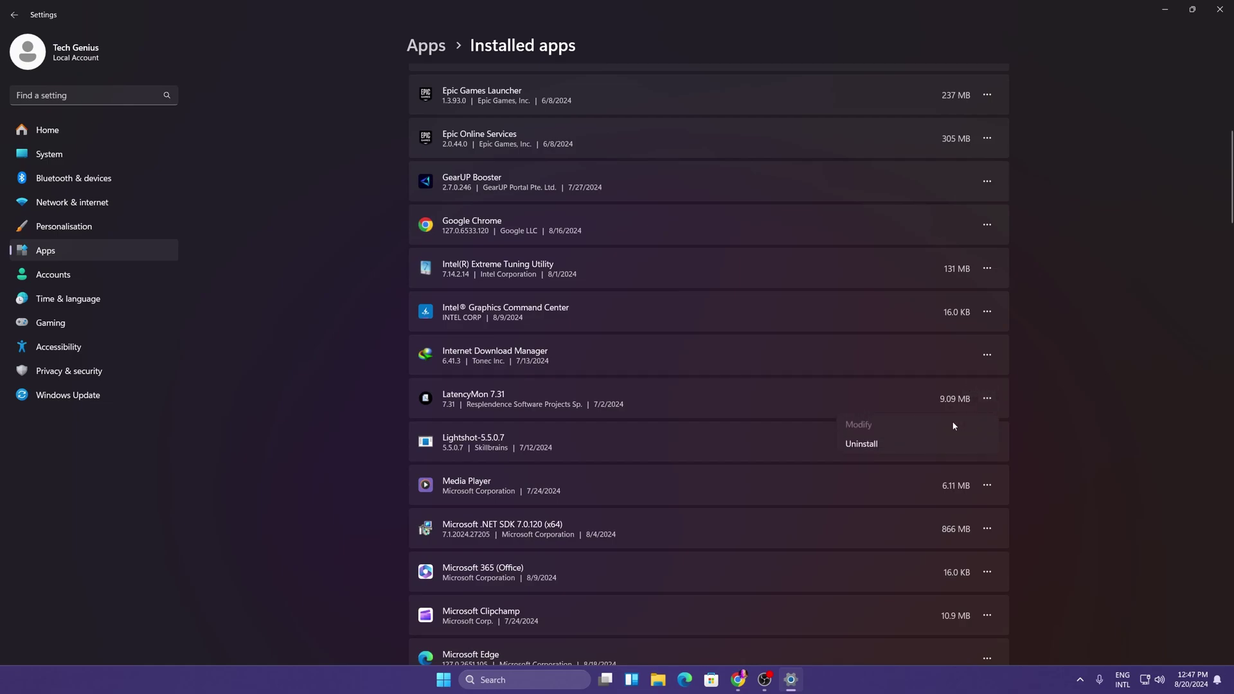
click(867, 443)
click(964, 469)
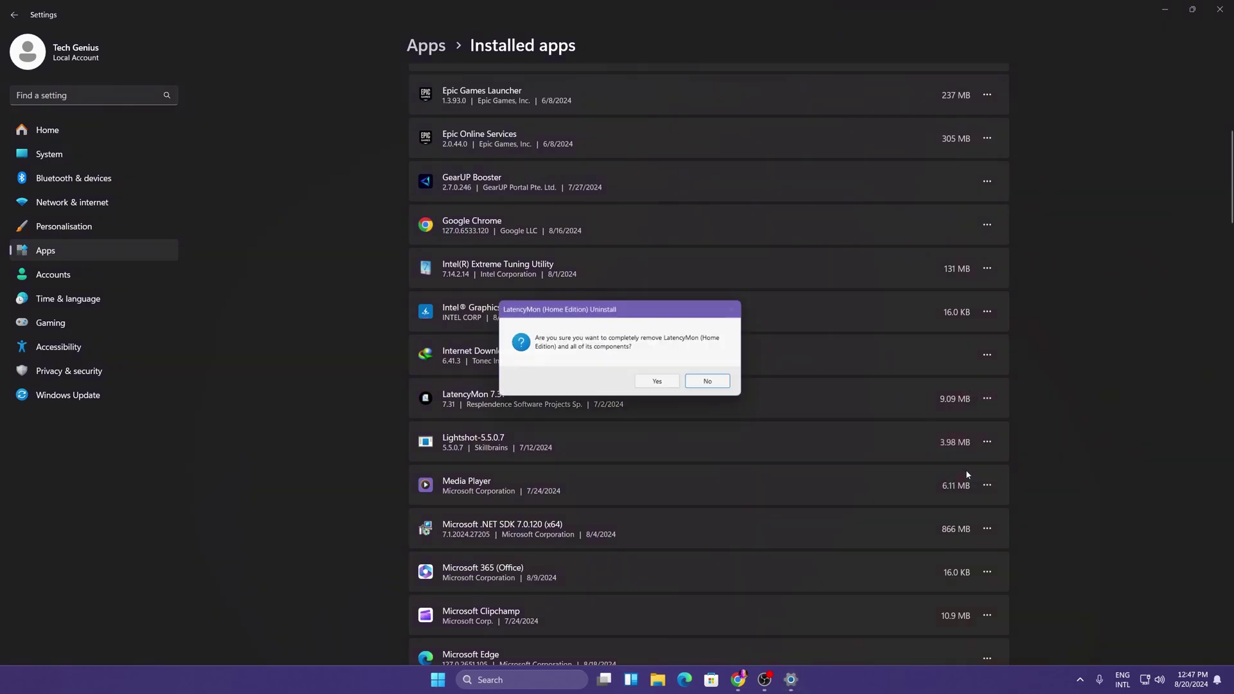
click(661, 386)
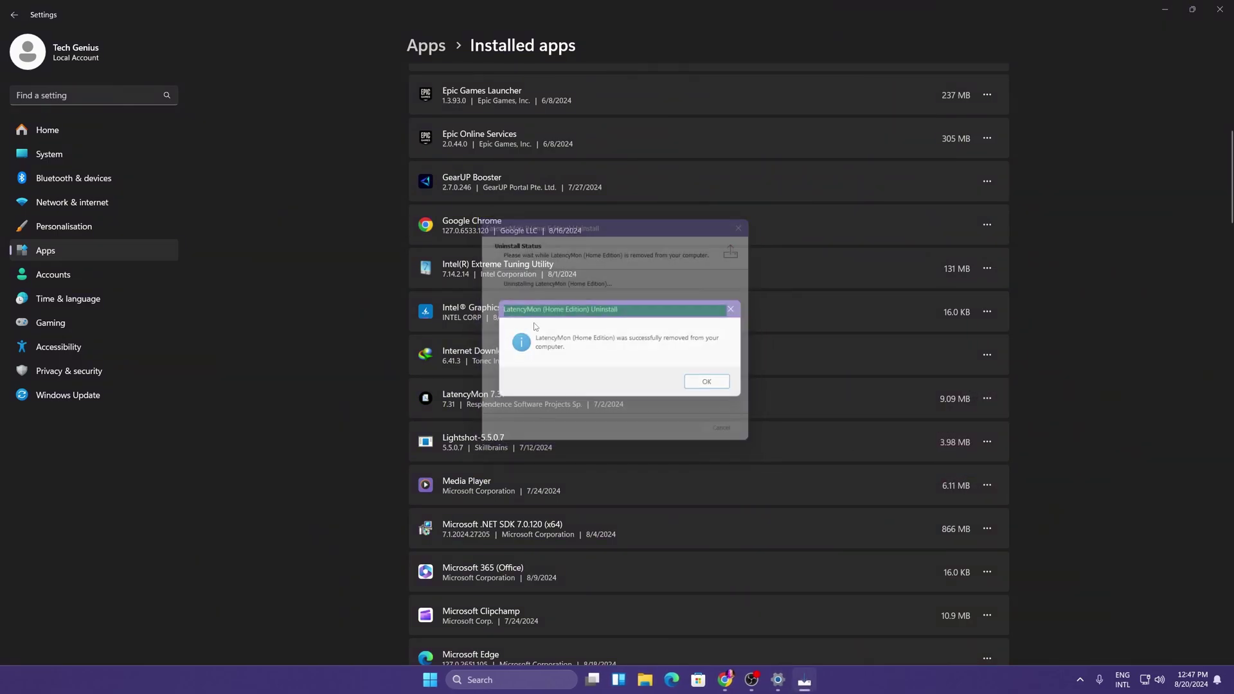
click(729, 387)
scroll(725, 386, down, 5)
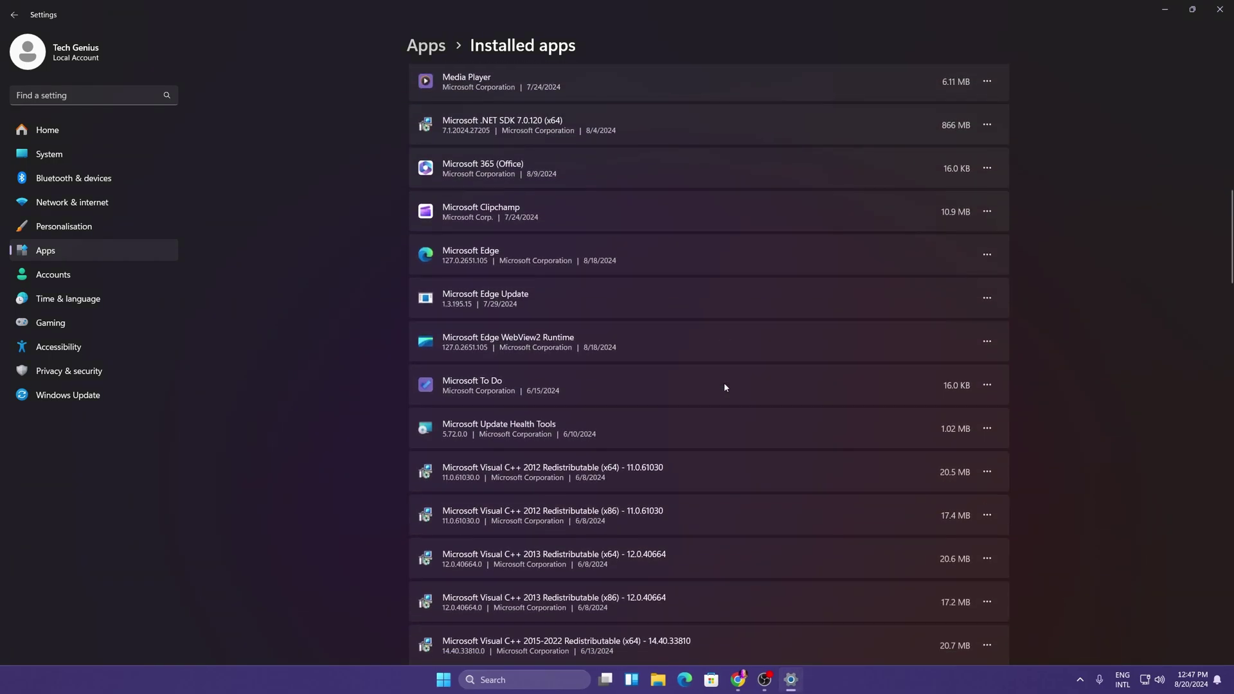
scroll(704, 394, down, 4)
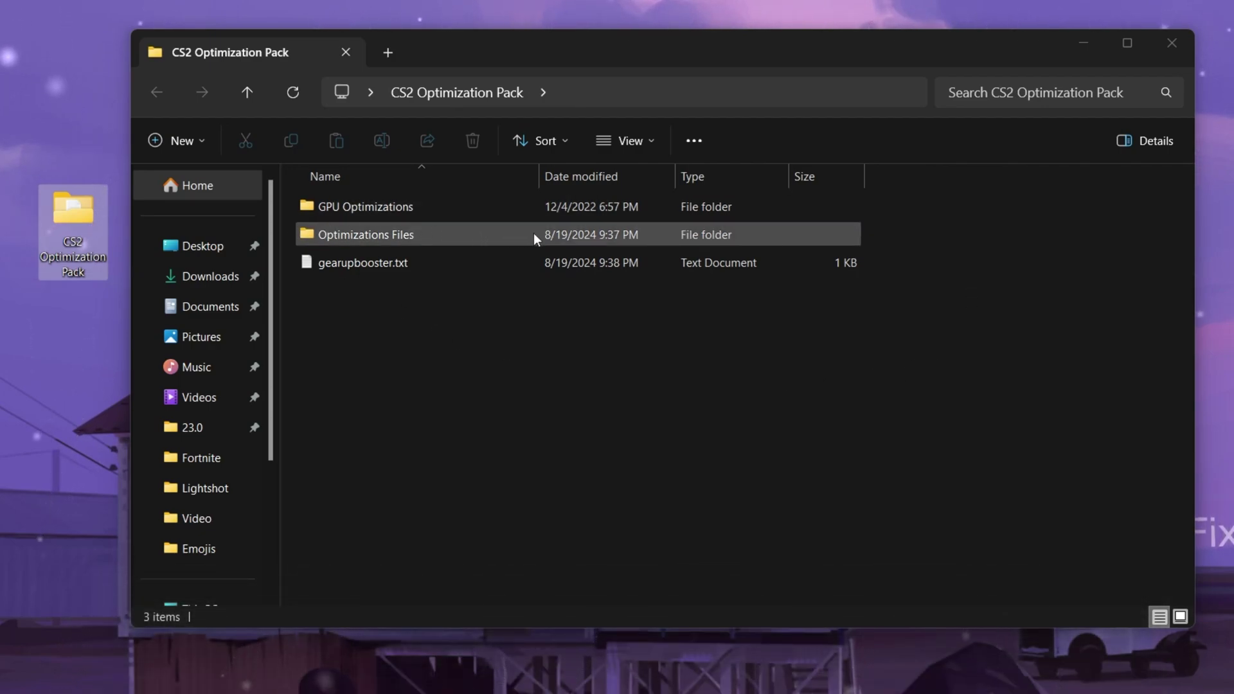
Merge Optimize Nvidia Drivers.reg from GPU Optimizations into the registry, then go back.
double_click(393, 205)
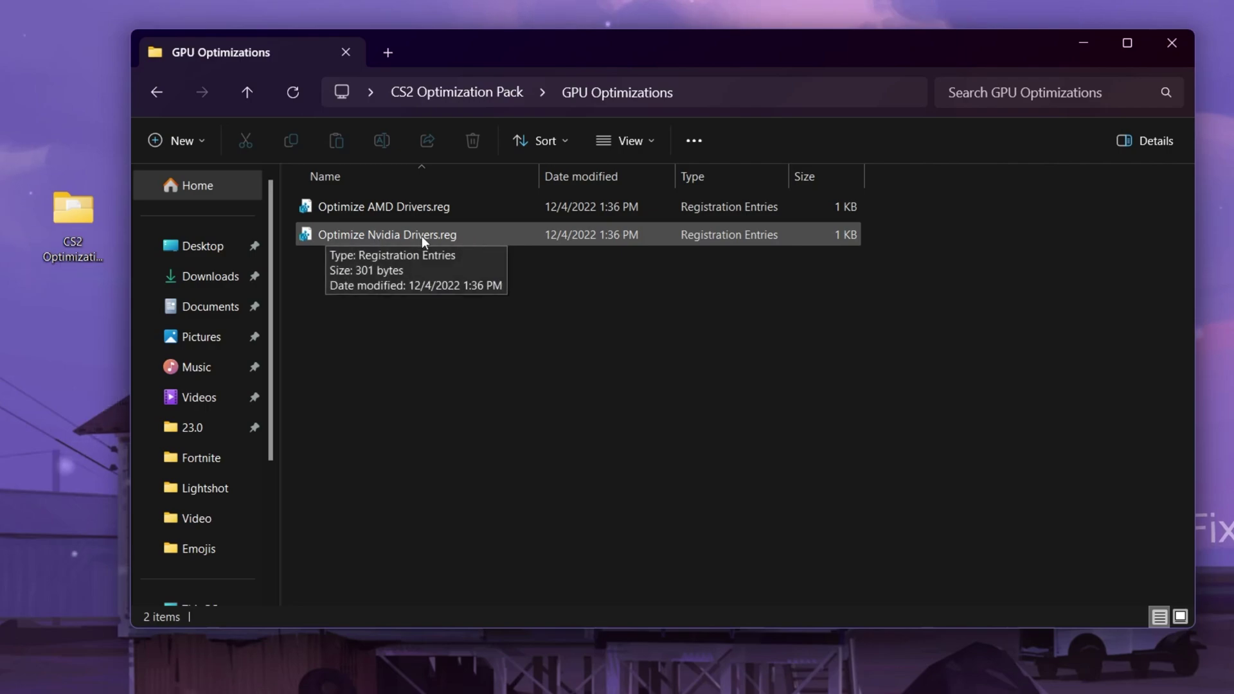
double_click(391, 233)
click(797, 365)
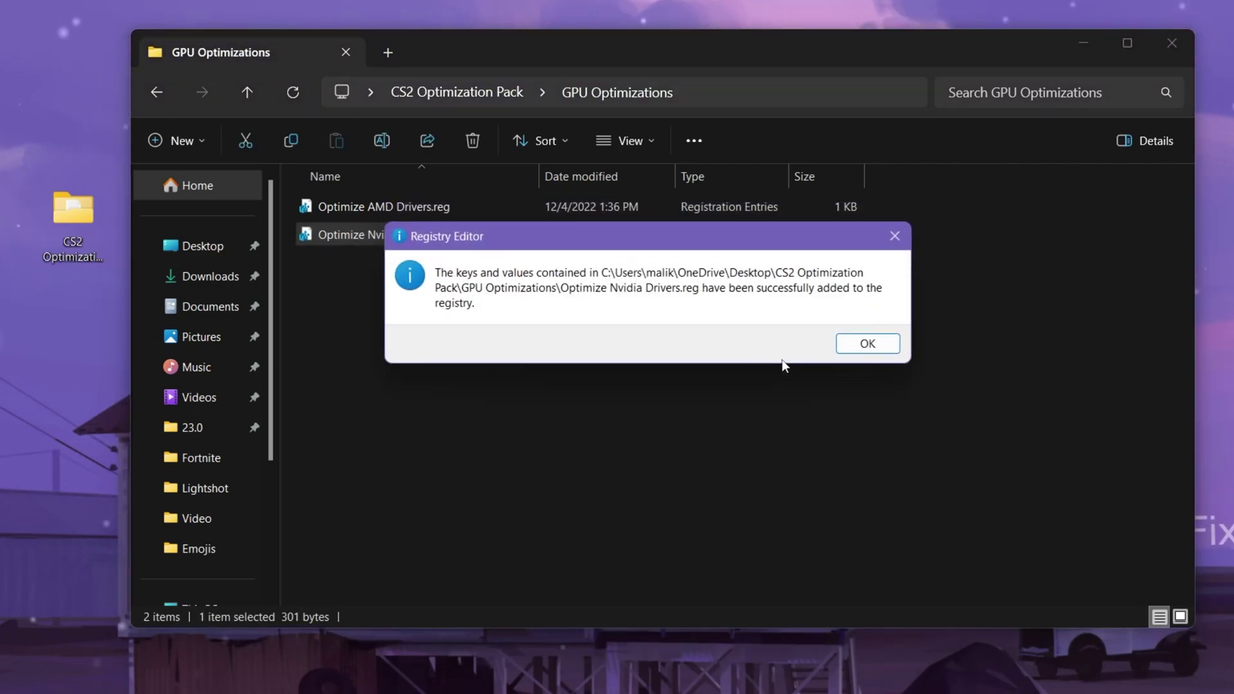
click(868, 343)
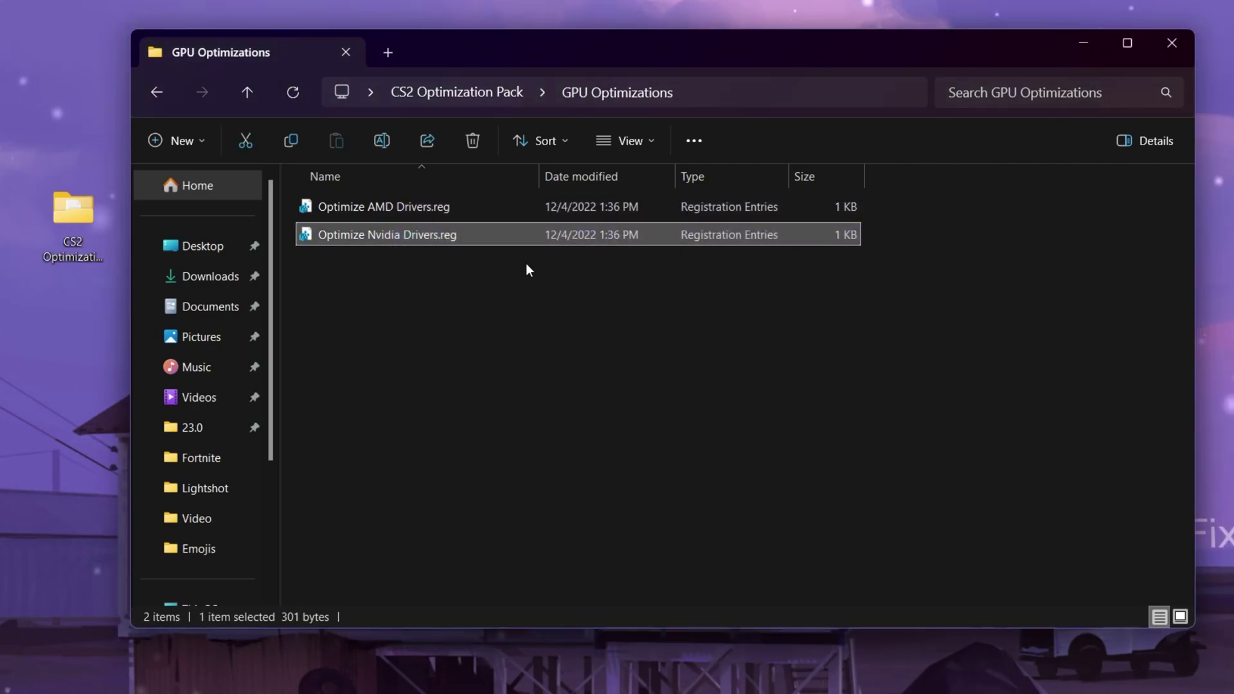
key(alt+Left)
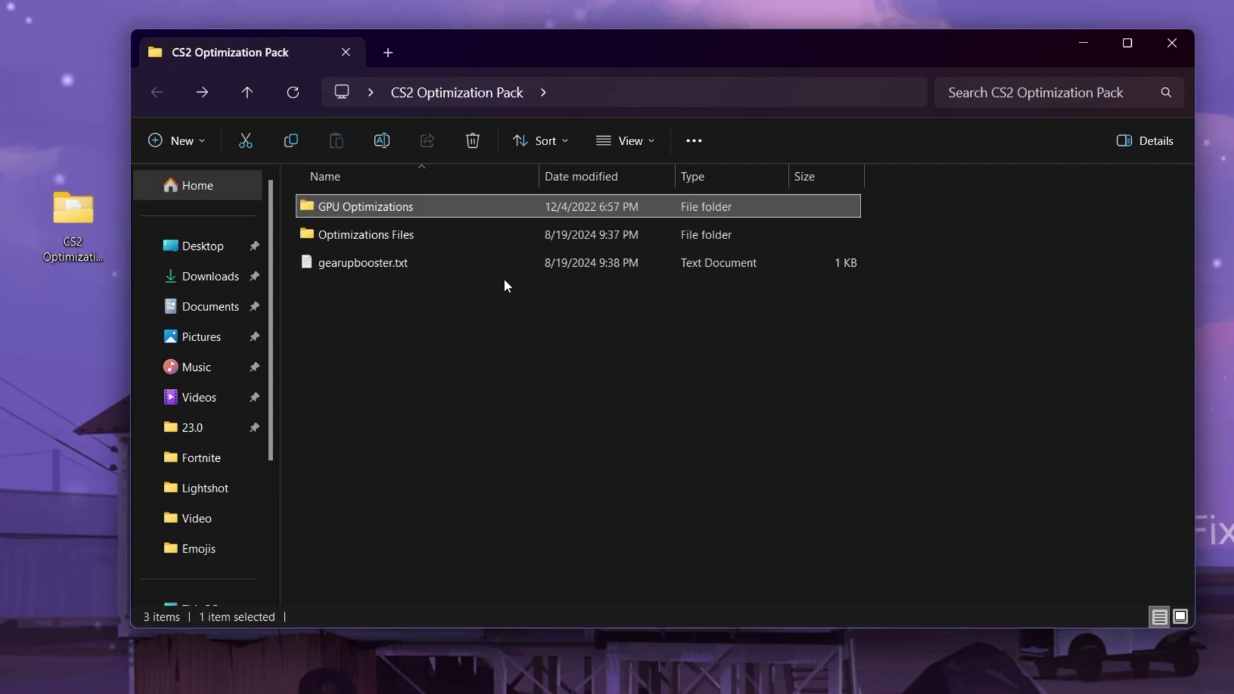
Select all six .reg files in Optimizations Files › Additional Tweaks, then go back.
double_click(661, 235)
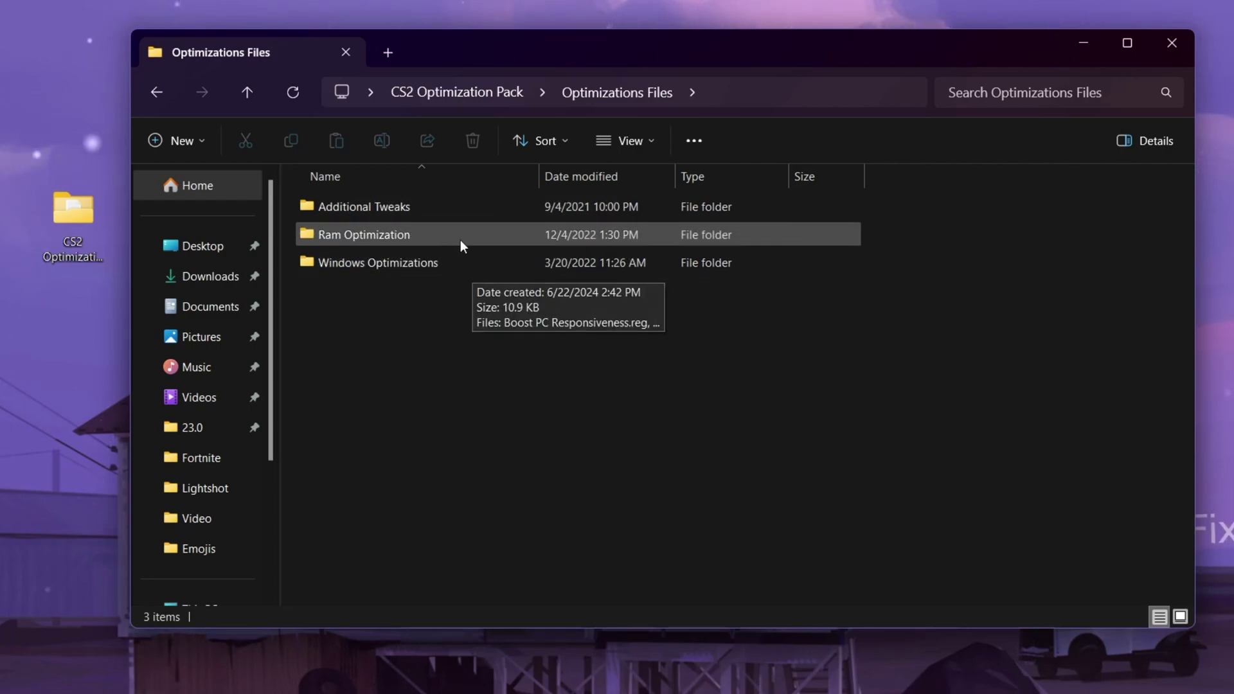
click(483, 207)
double_click(483, 207)
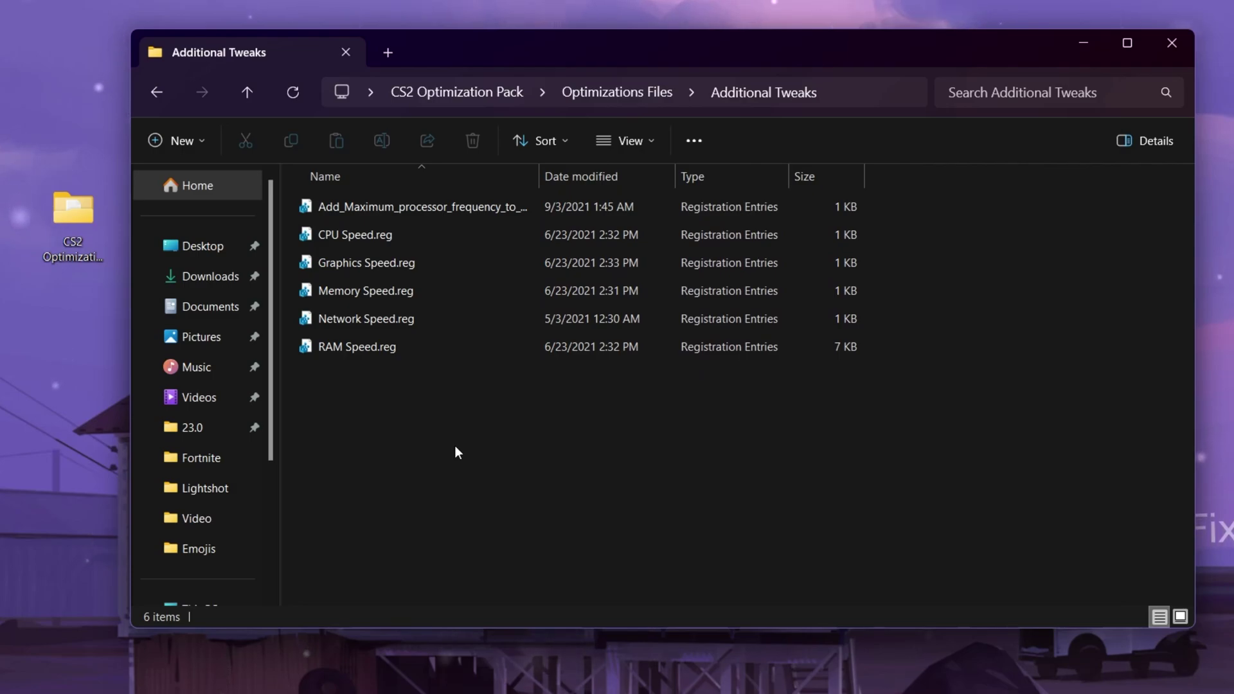
drag(881, 208, 420, 356)
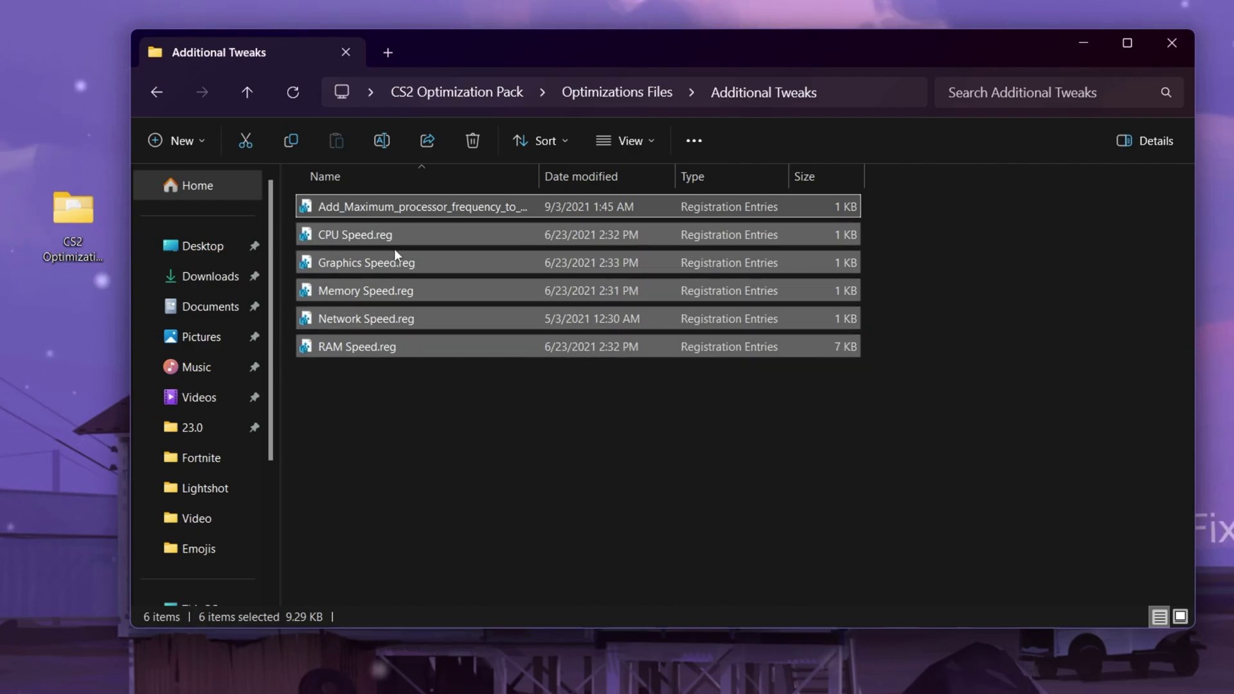
key(alt+Left)
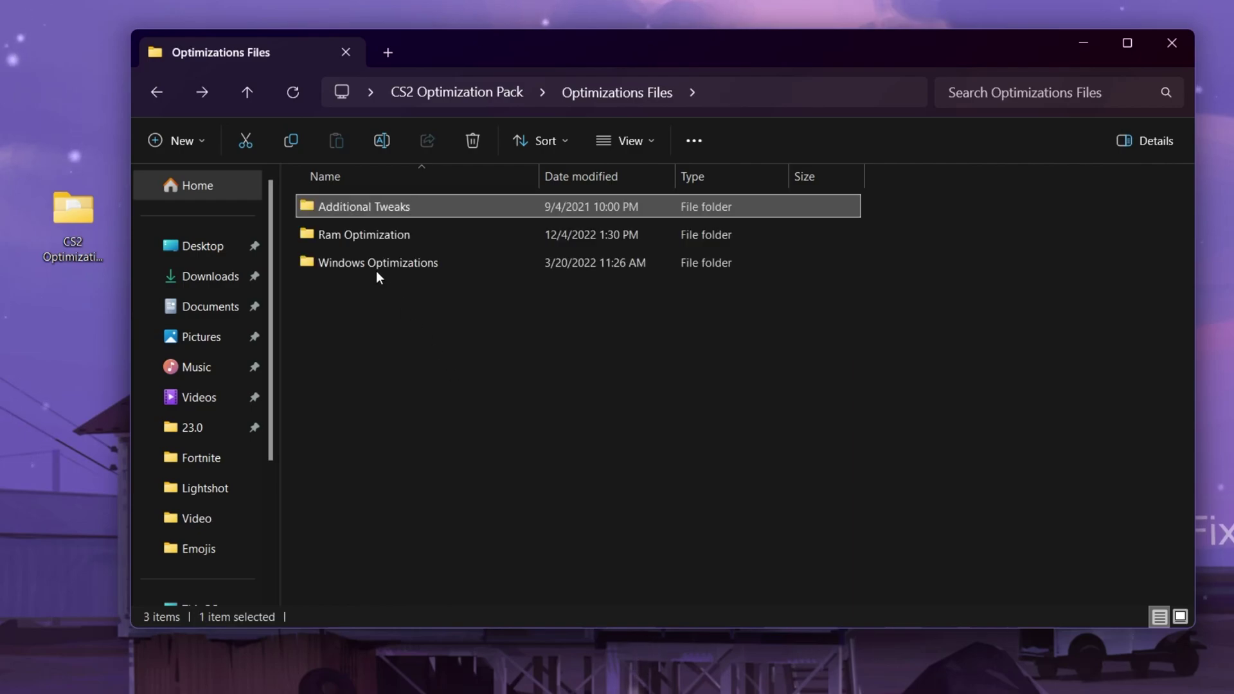
Merge 16GB Ram.reg from Ram Optimization into the registry, then open Windows Optimizations.
double_click(357, 239)
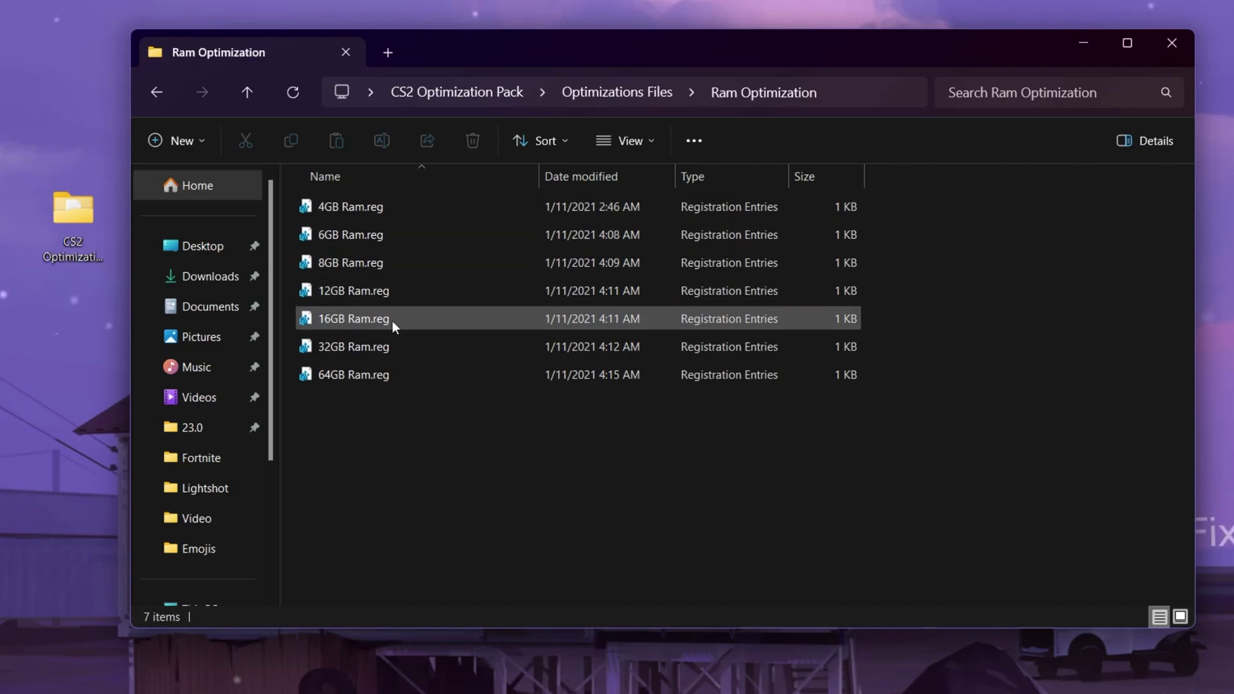
double_click(341, 319)
click(792, 364)
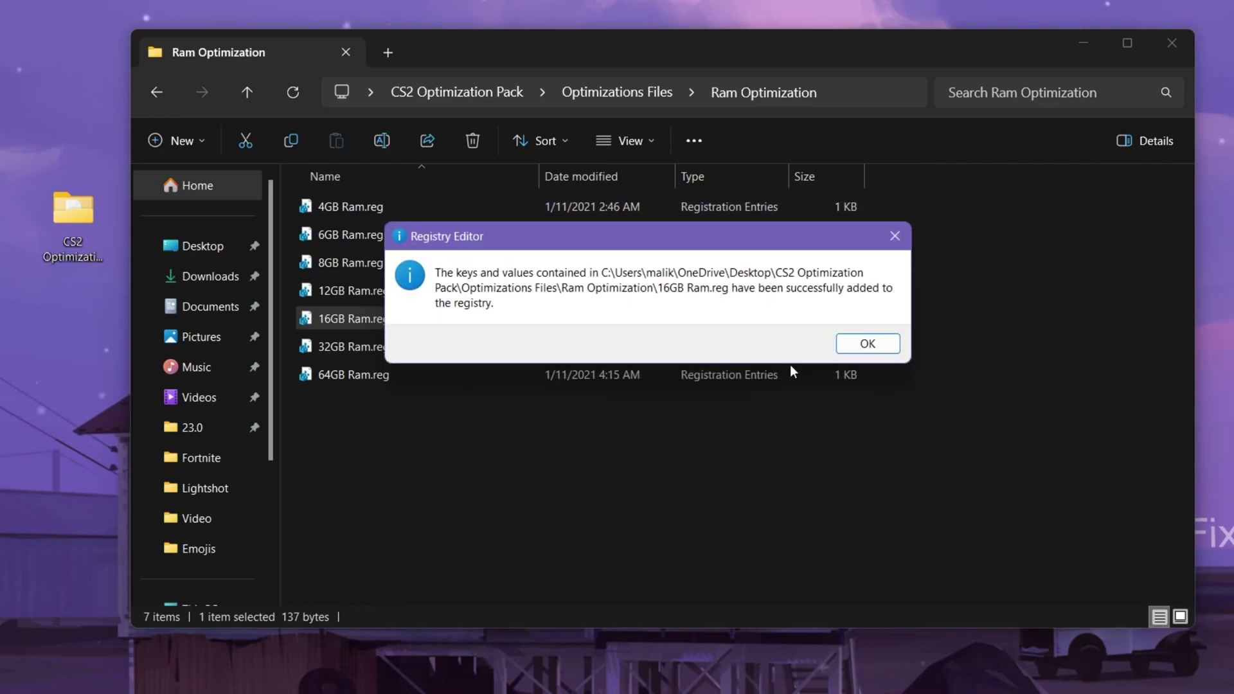
click(867, 343)
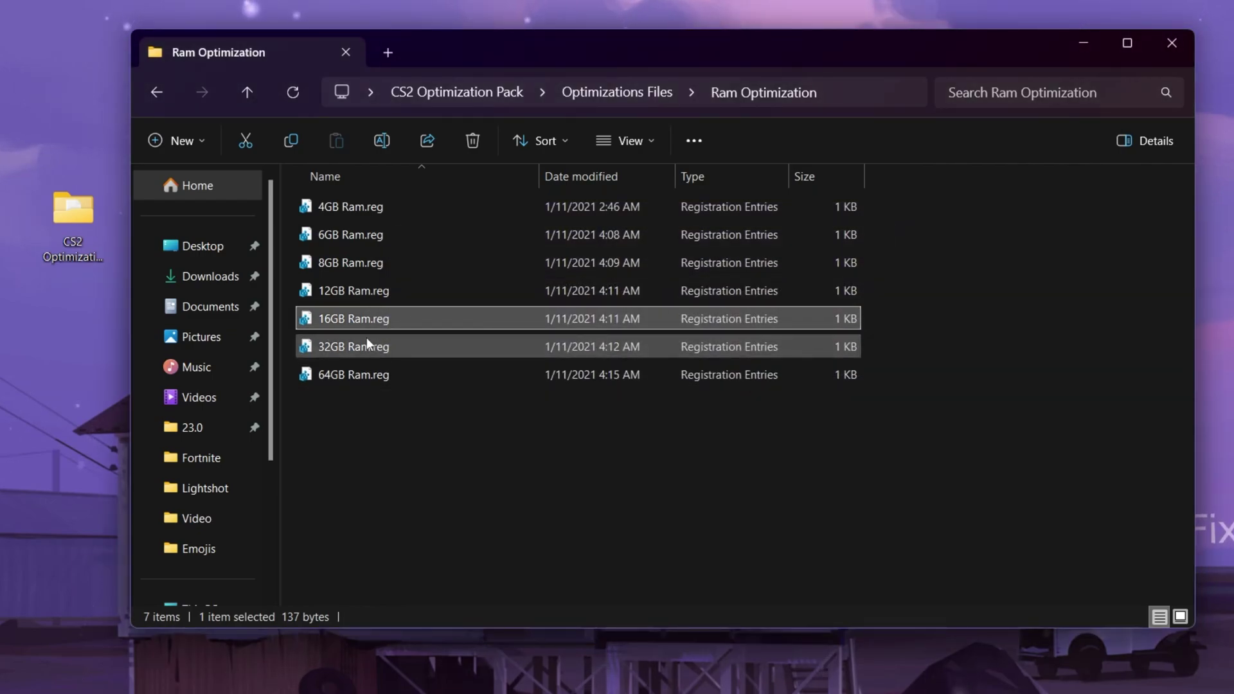
key(alt+Left)
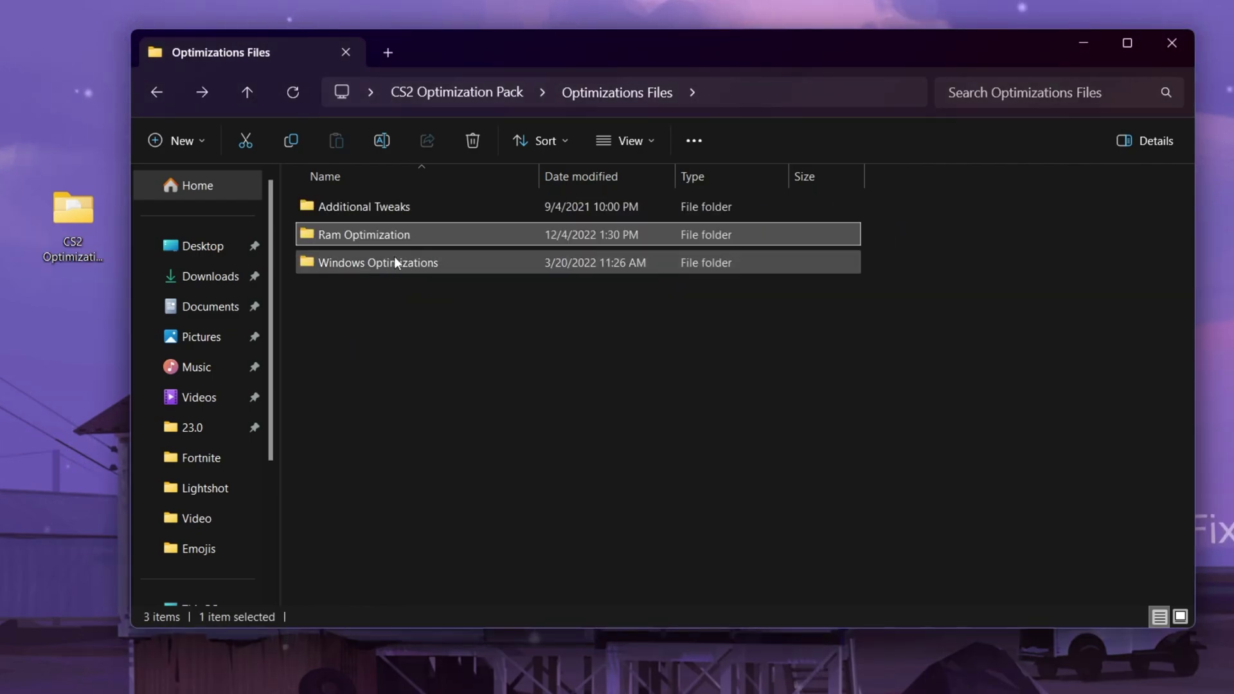
double_click(475, 267)
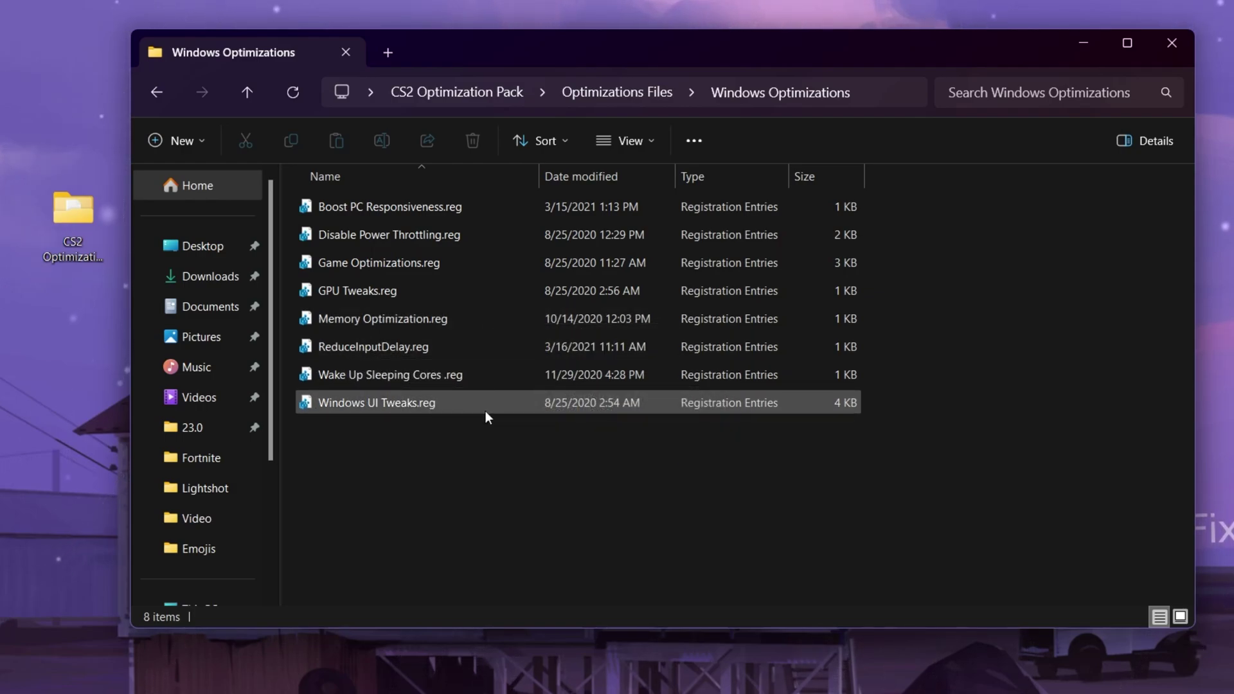
Select all eight Windows Optimizations .reg files and go back to CS2 Optimization Pack.
drag(916, 207, 300, 473)
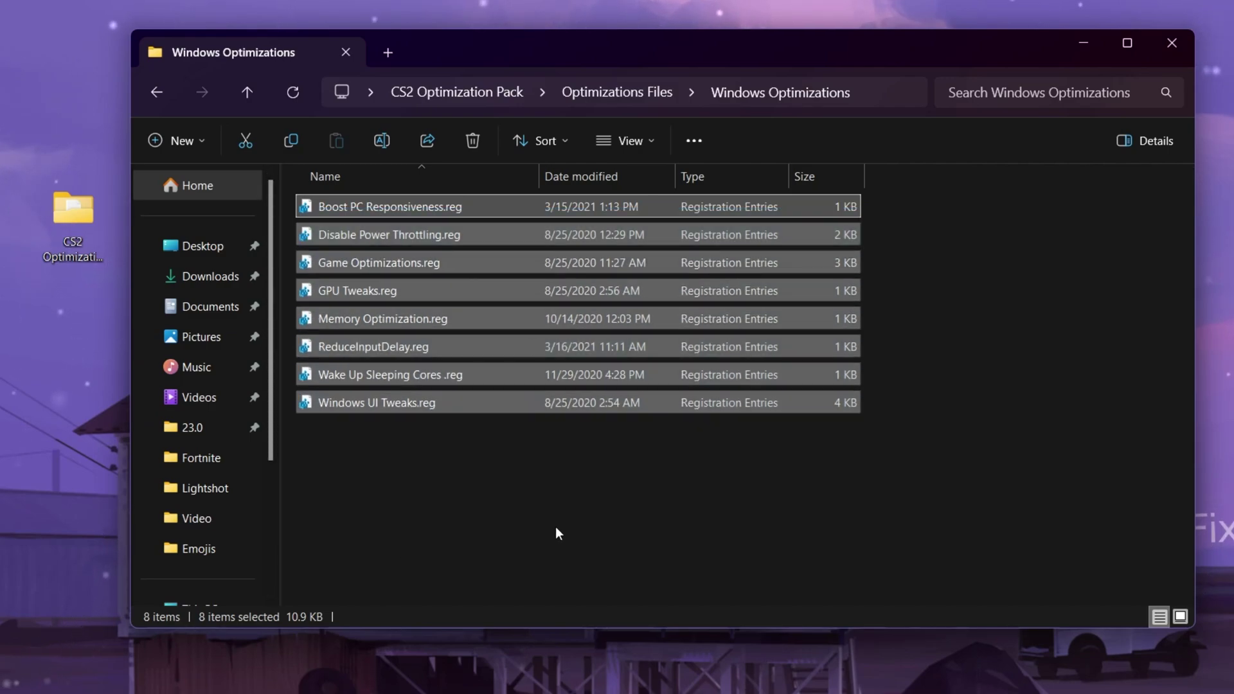
key(alt+Left)
key(alt+Left)
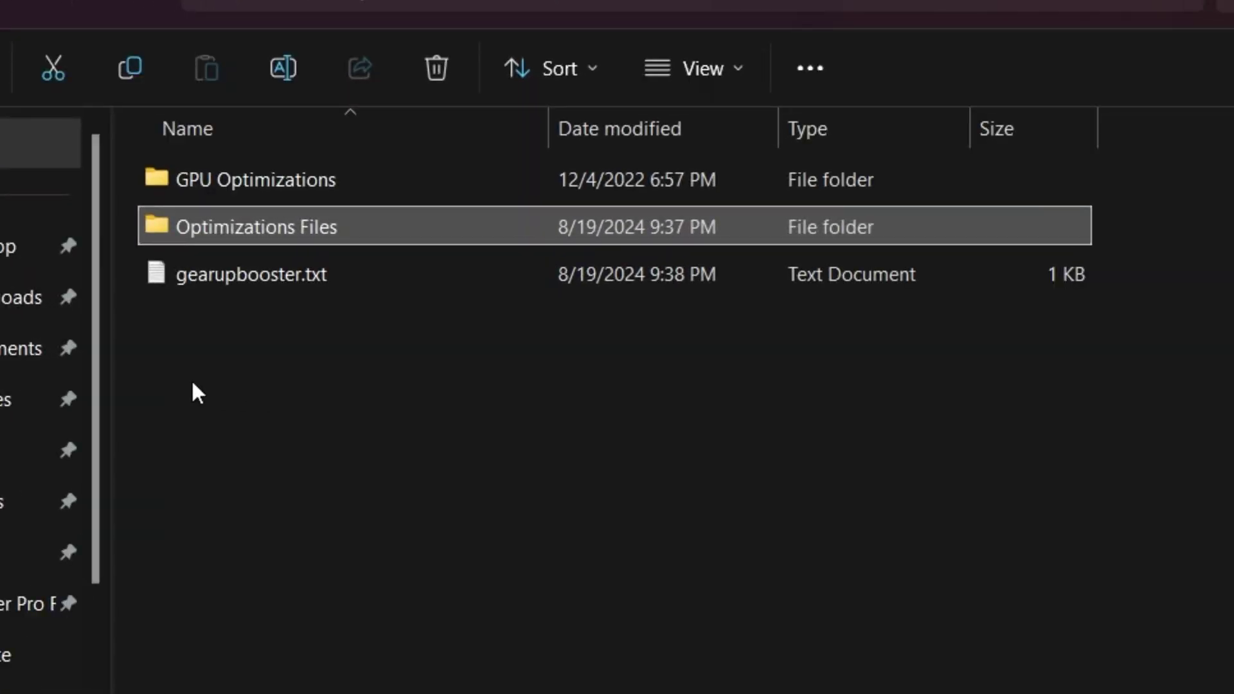
Open the GearUP Booster site from the gearupbooster.txt link in Chrome, then minimize Chrome.
double_click(309, 283)
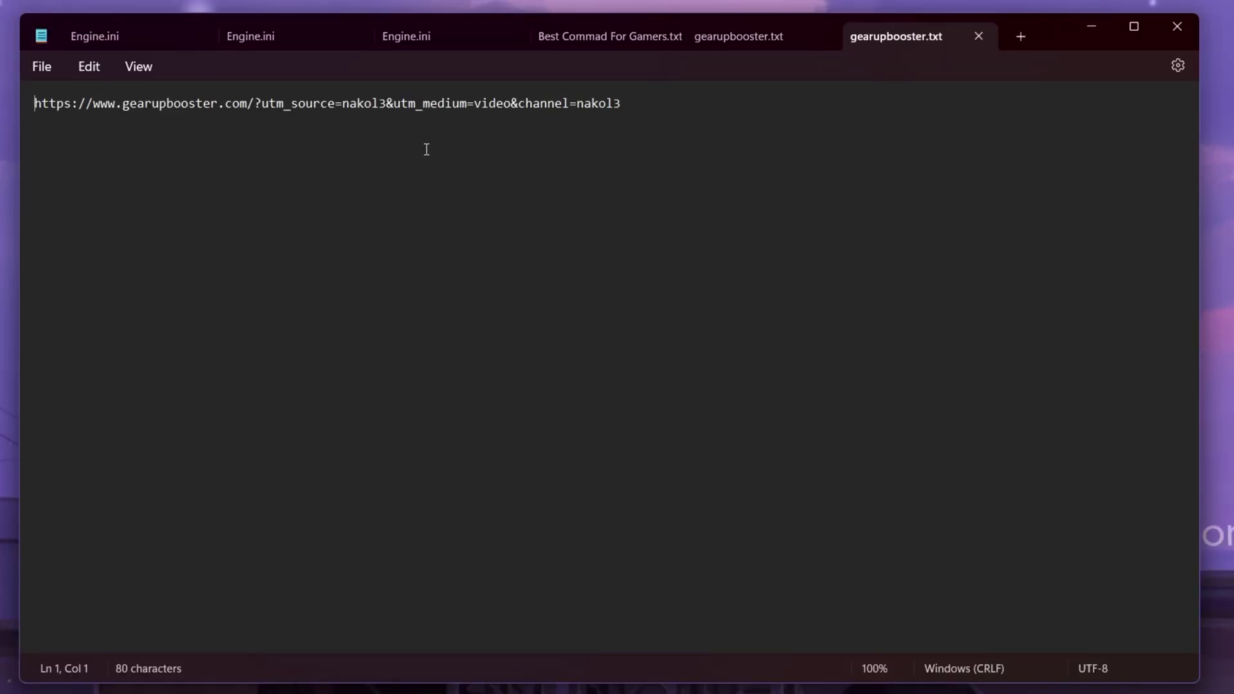
key(ctrl+a)
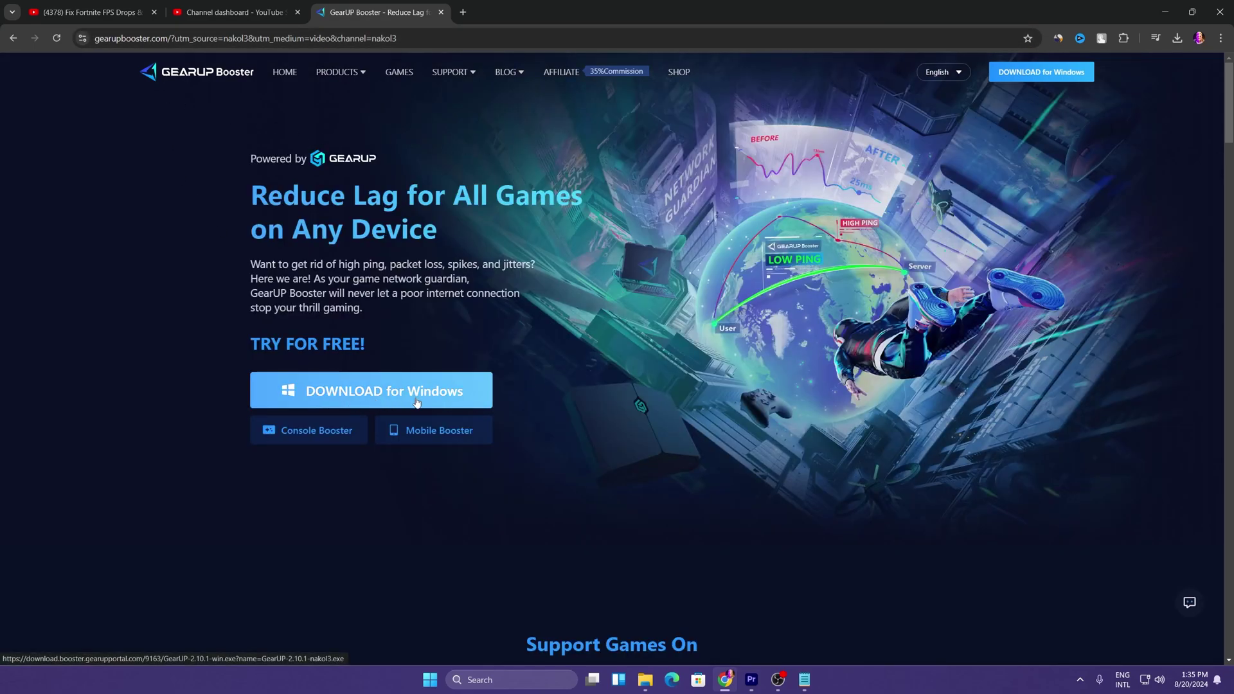
click(1167, 11)
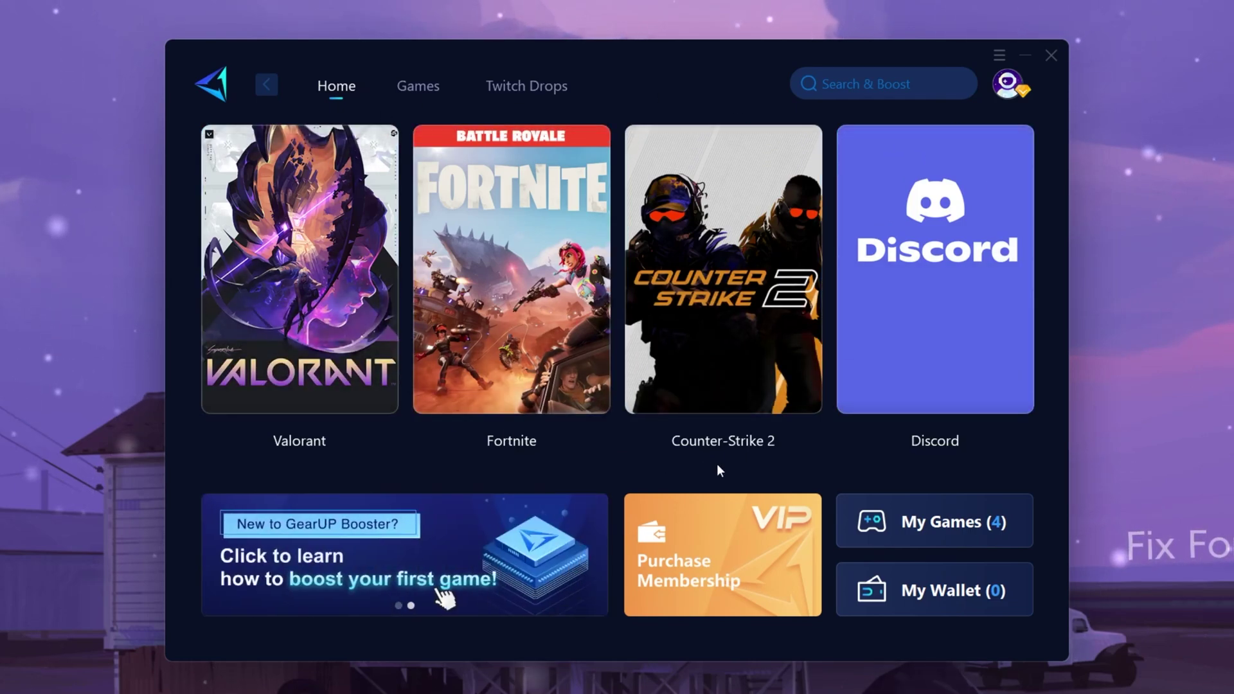
Check the Games catalogue, return Home, and boost Counter-Strike 2 in GearUP Booster.
mouse_move(697, 309)
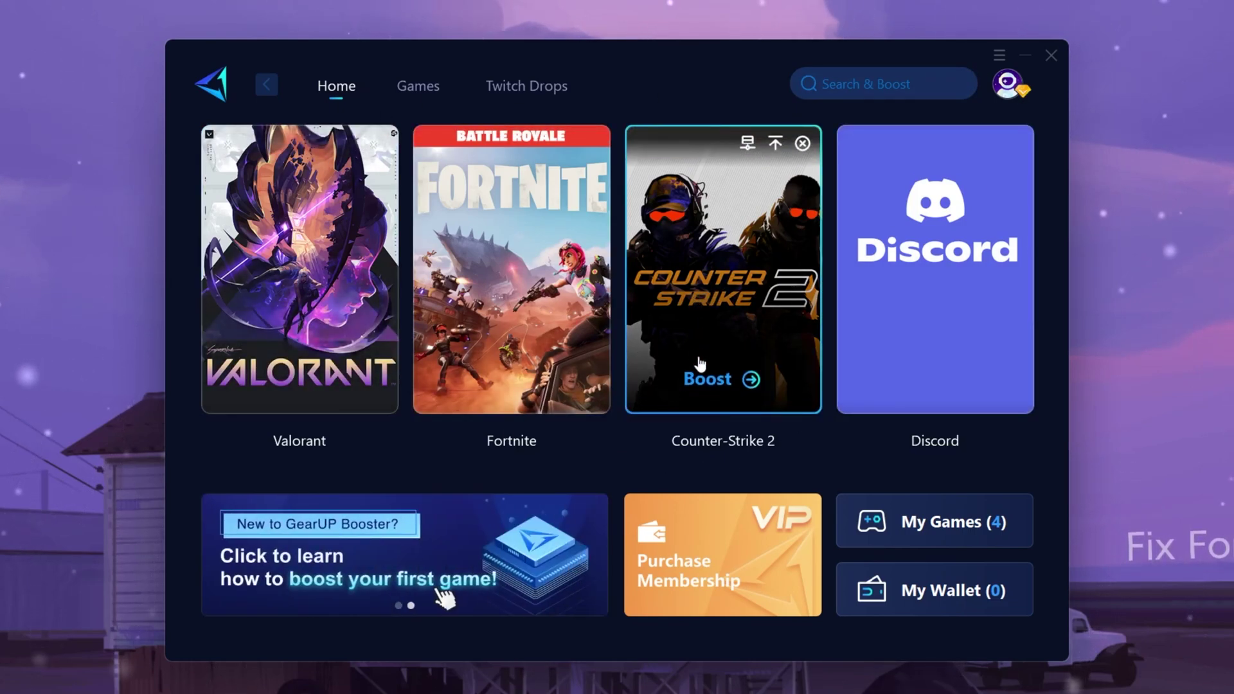
mouse_move(914, 224)
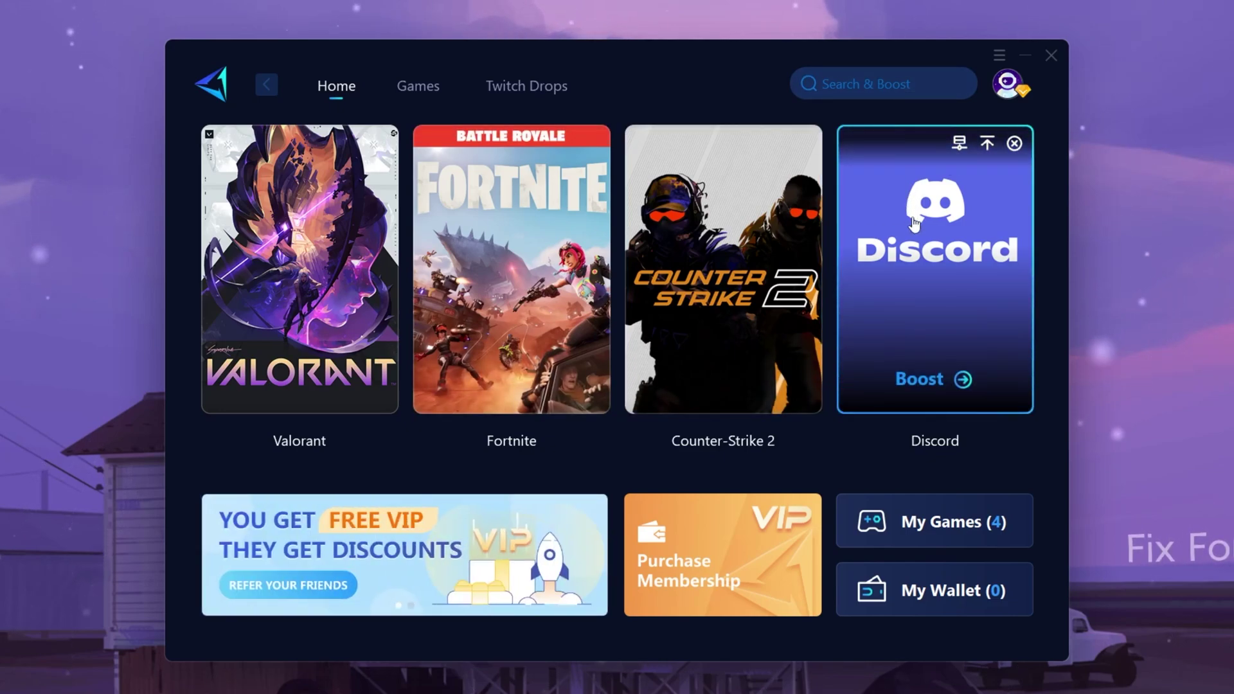
click(424, 96)
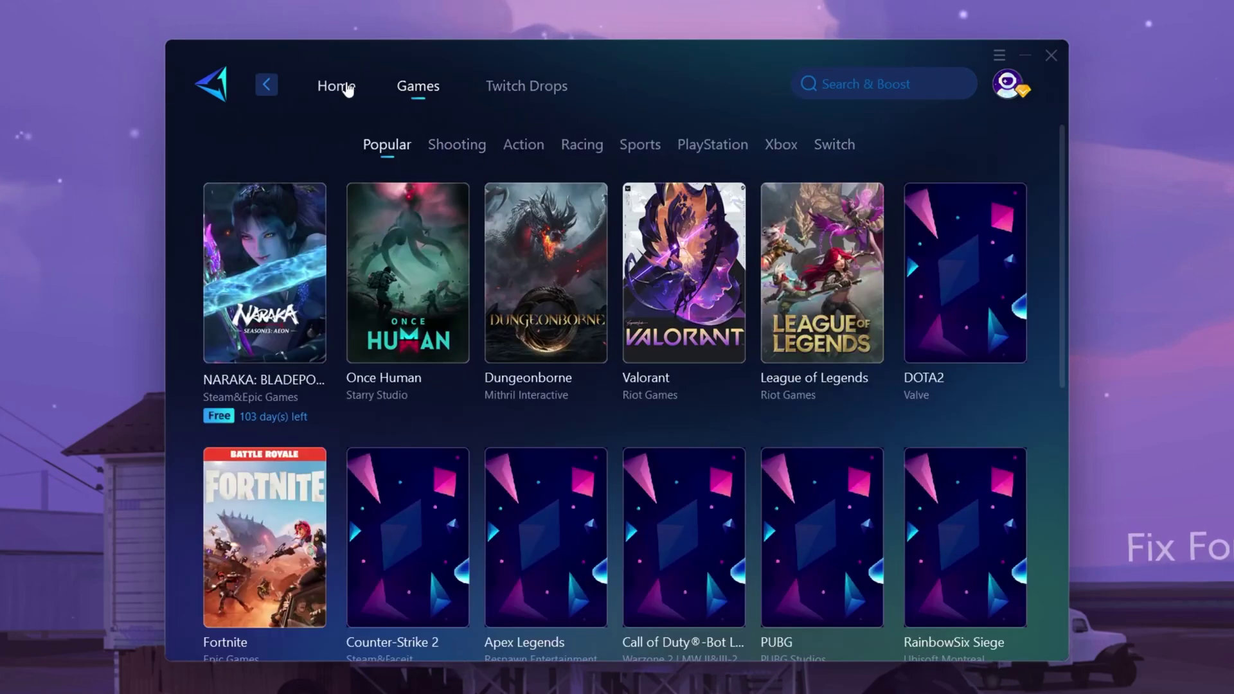
click(347, 88)
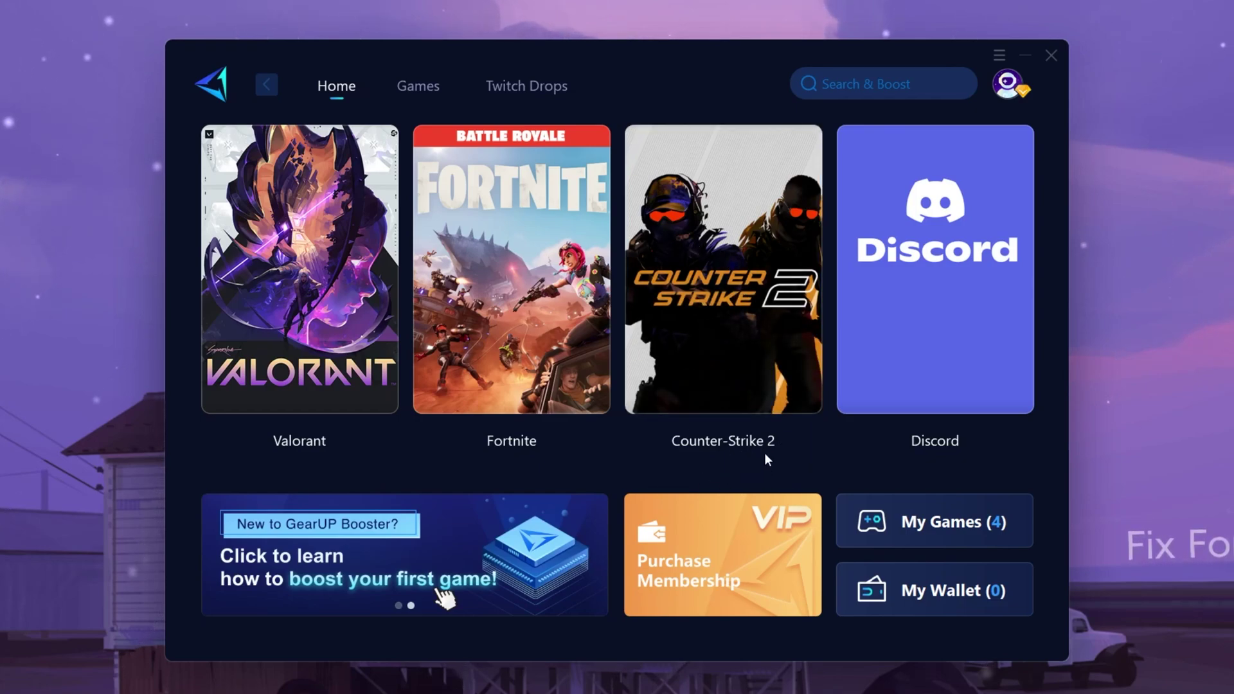
click(725, 388)
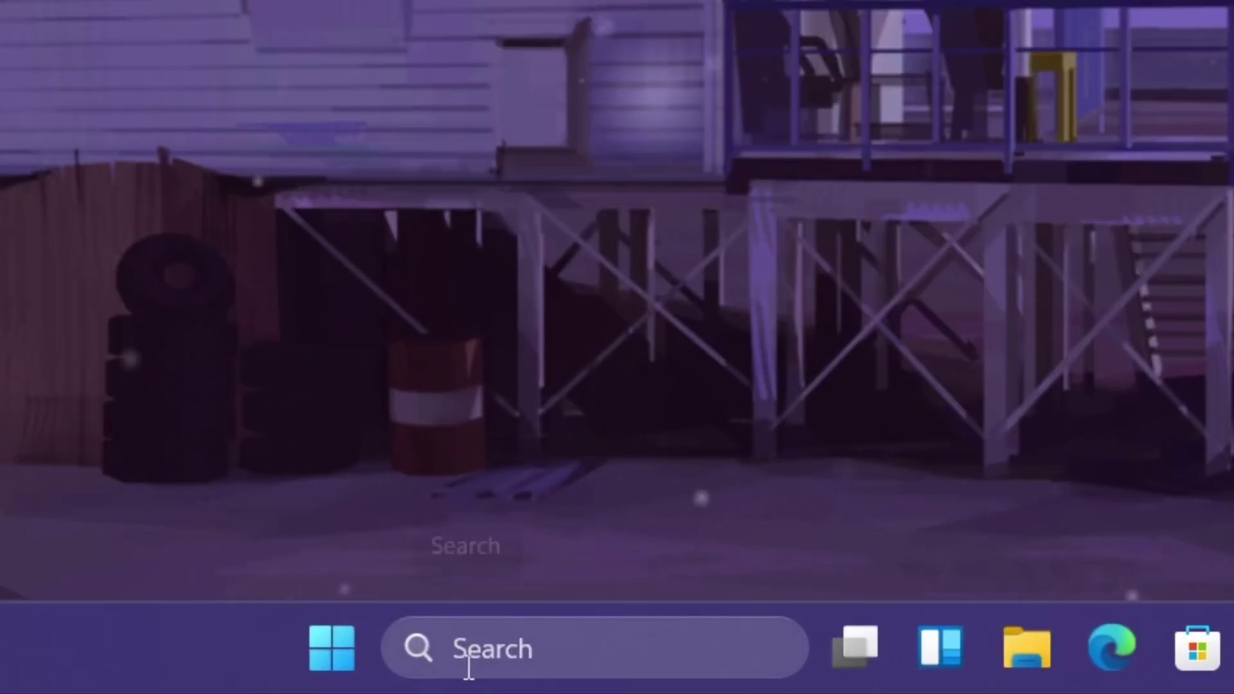
Search 'power' and open 'Choose a power plan' to use High performance.
click(500, 685)
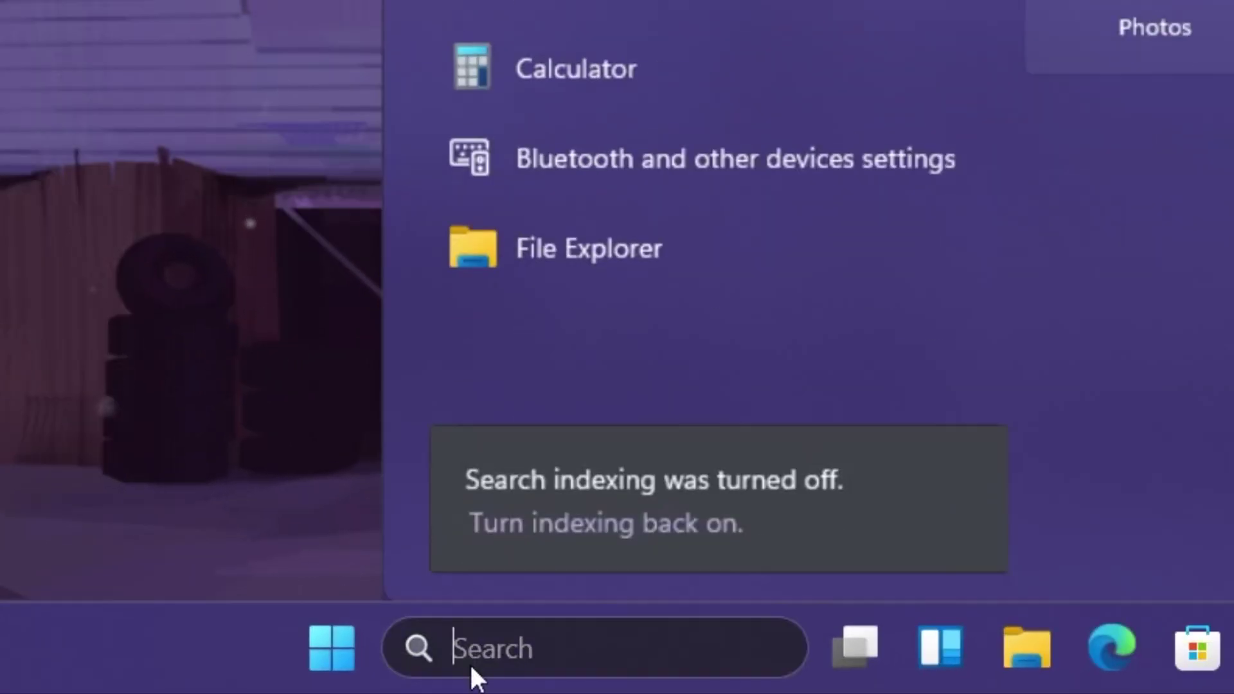
text(power)
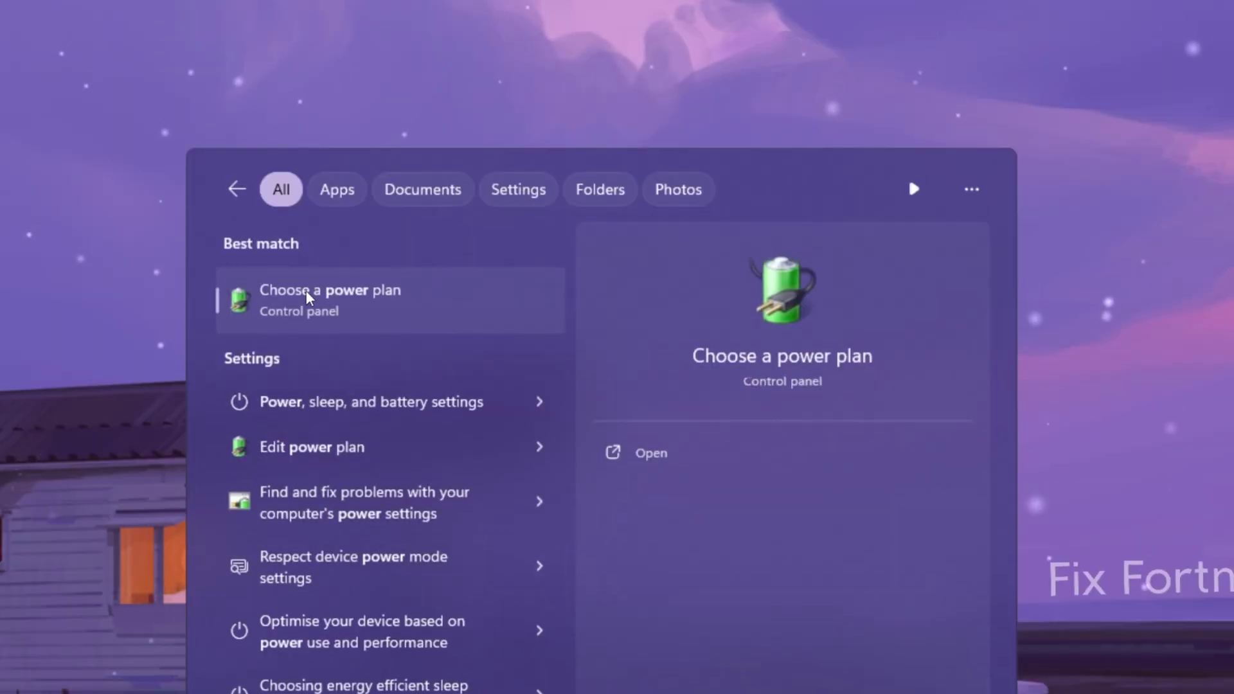
click(307, 291)
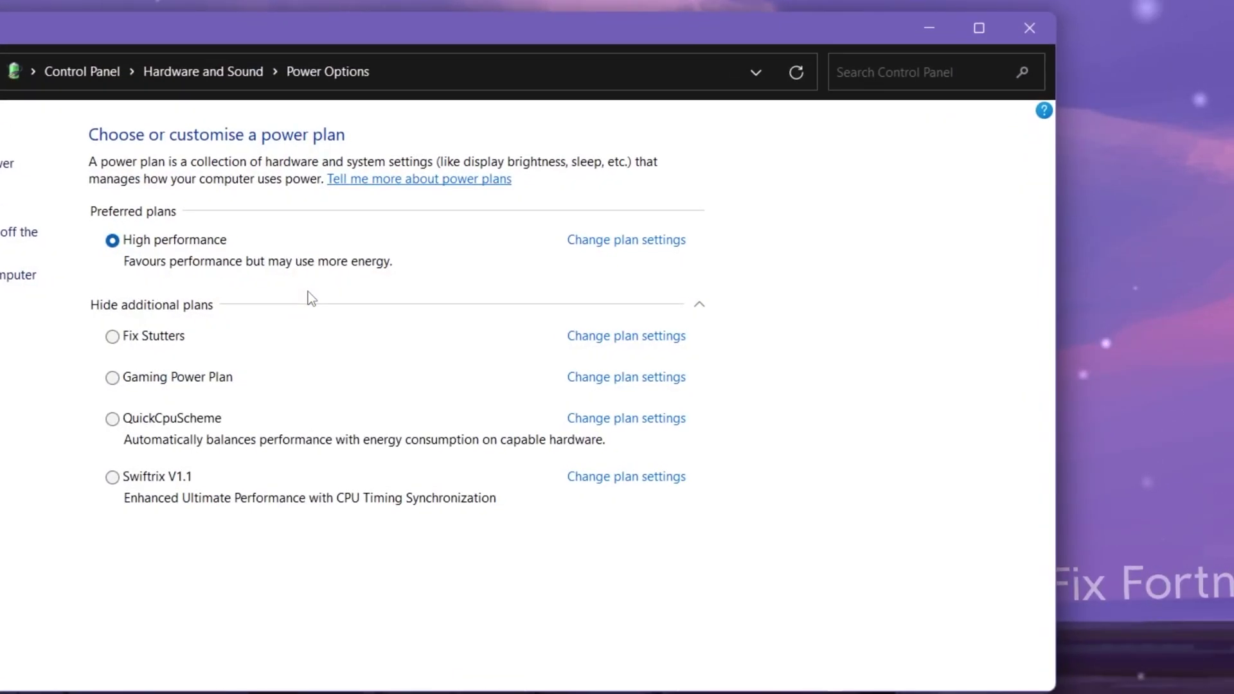